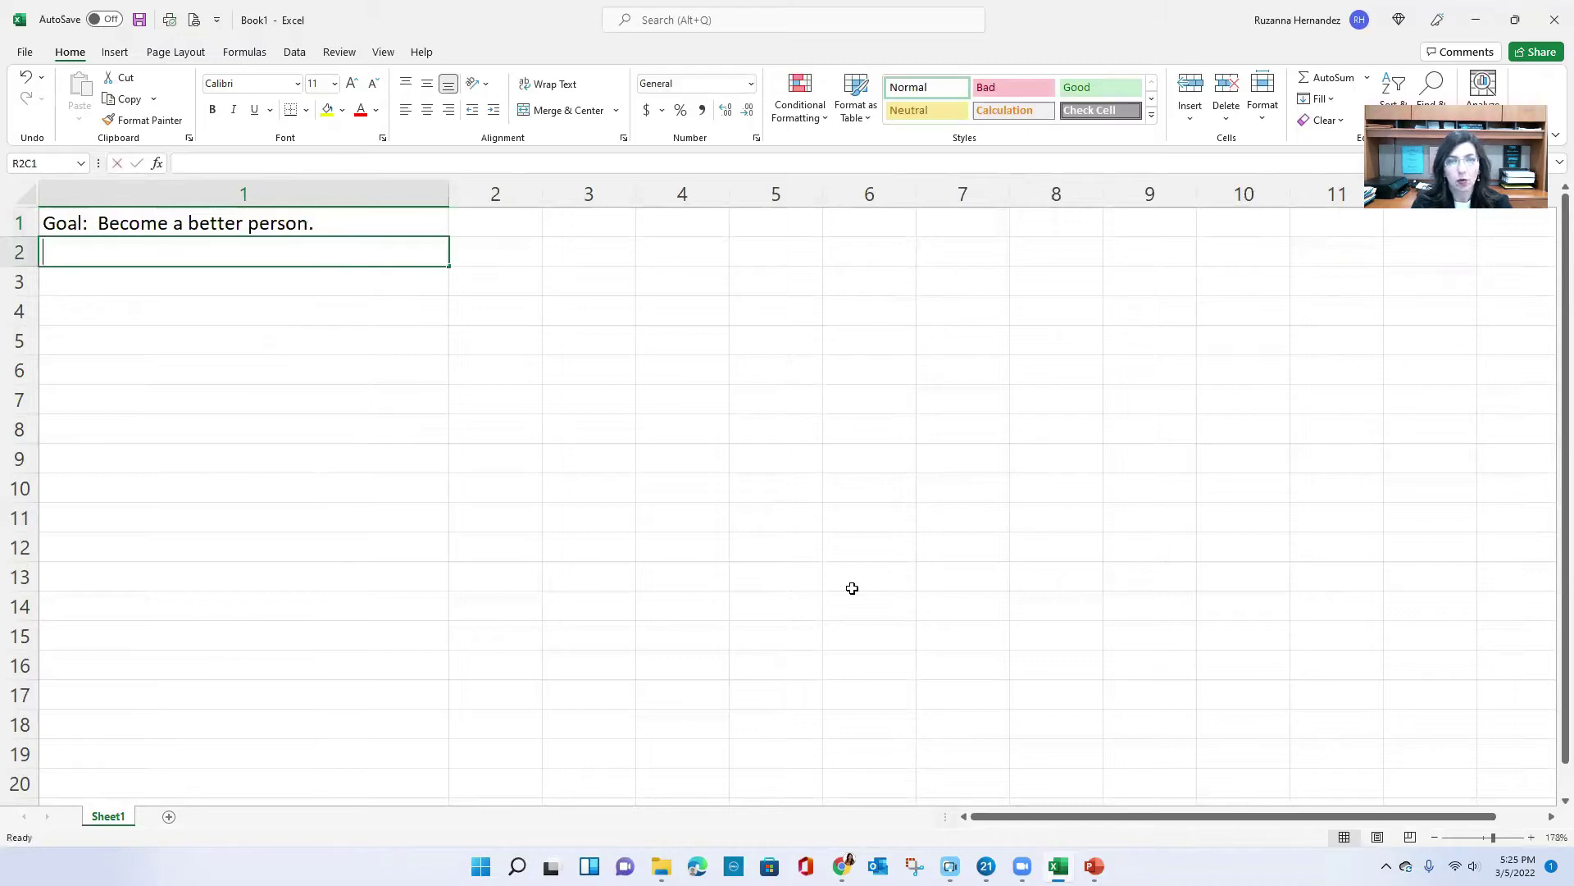
# Enter "SMART Goal: I will become a better person by being kind to 10 people each week." in row 2 of the first column
pyautogui.write('Goal: ')
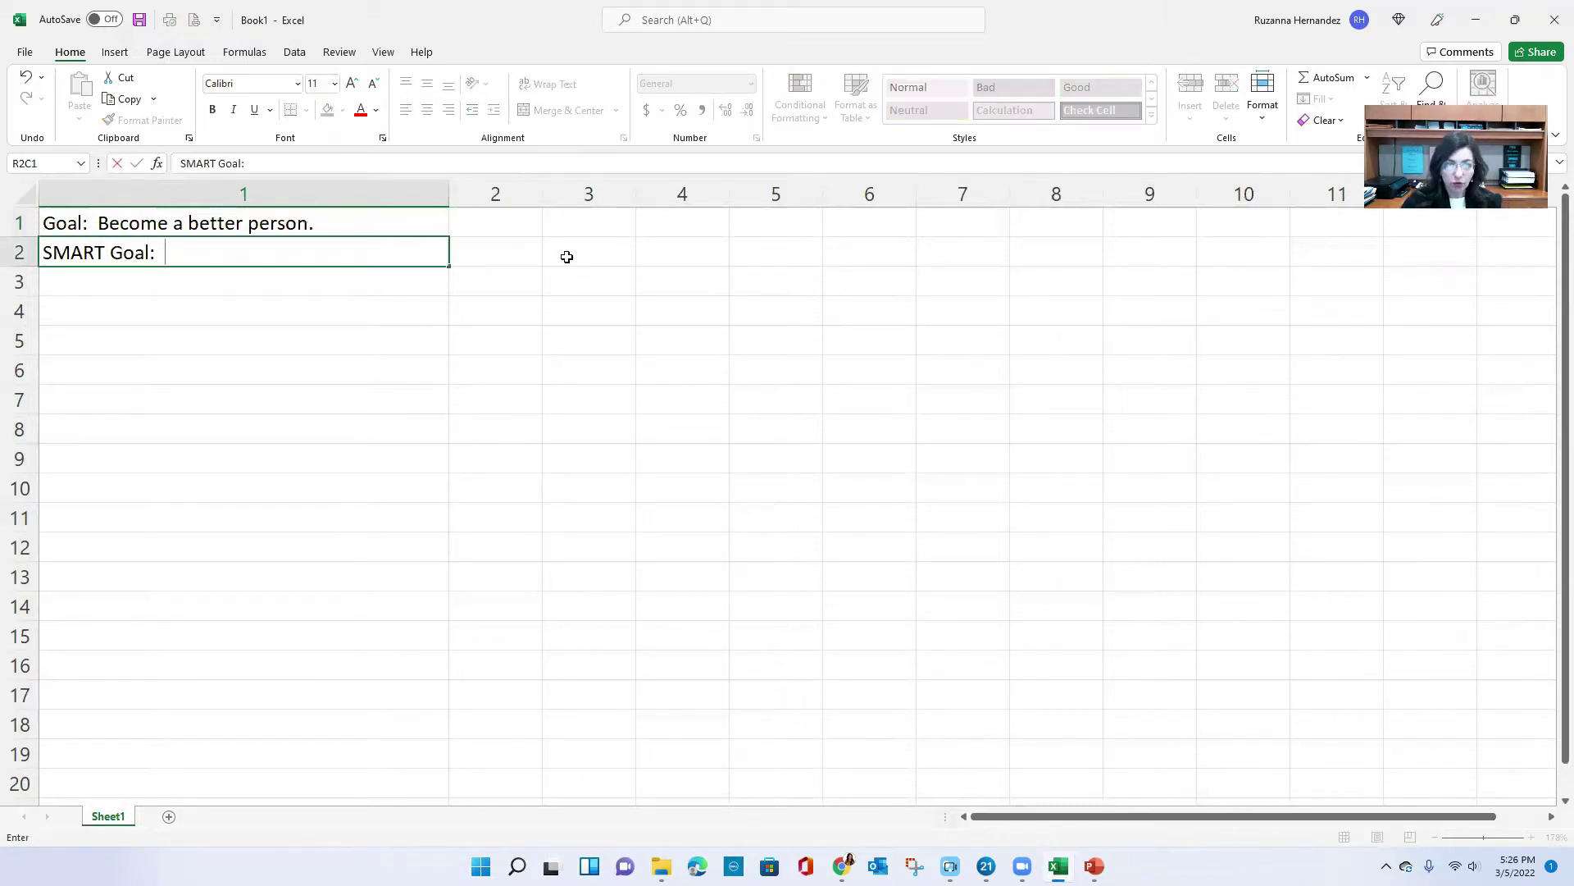
pyautogui.write(' I will be')
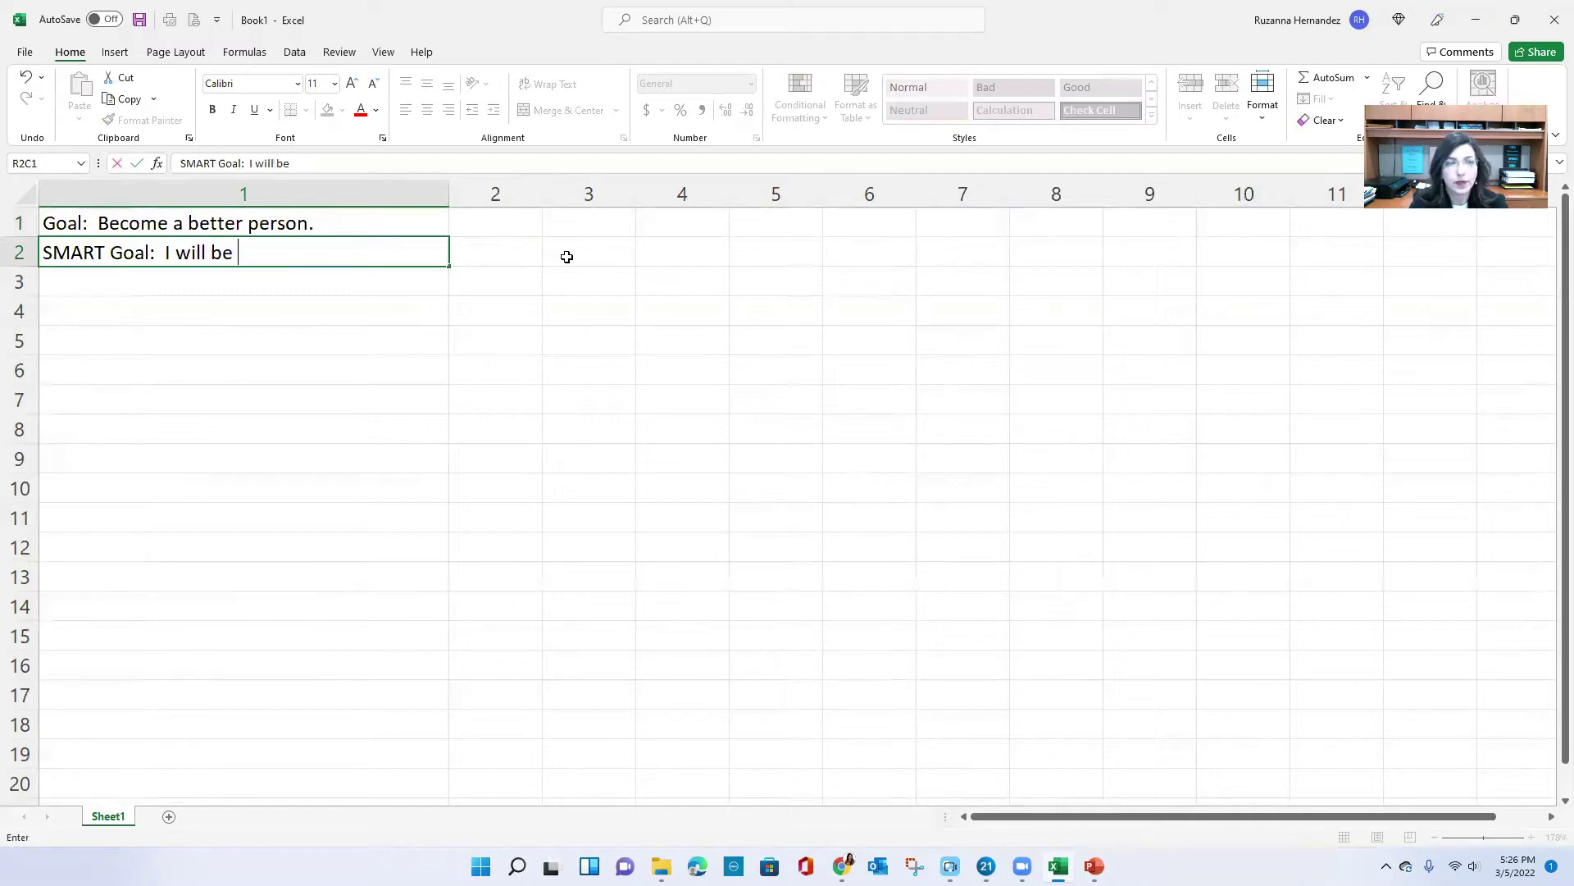
pyautogui.write('come a better pe')
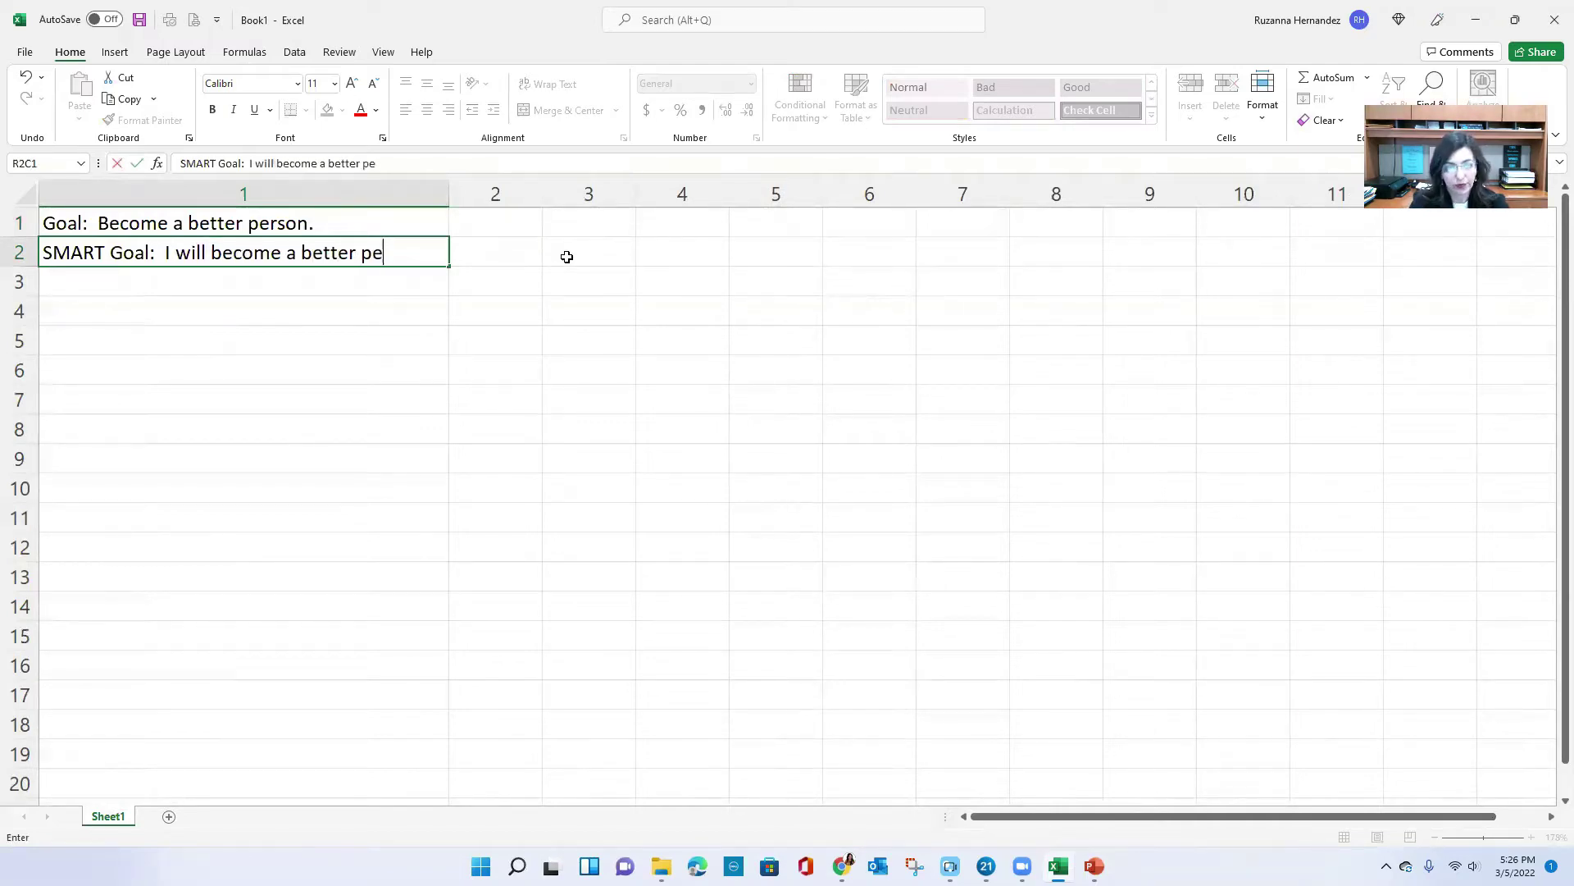
pyautogui.write('rson by being kind to 10 people each week.')
pyautogui.press('Return')
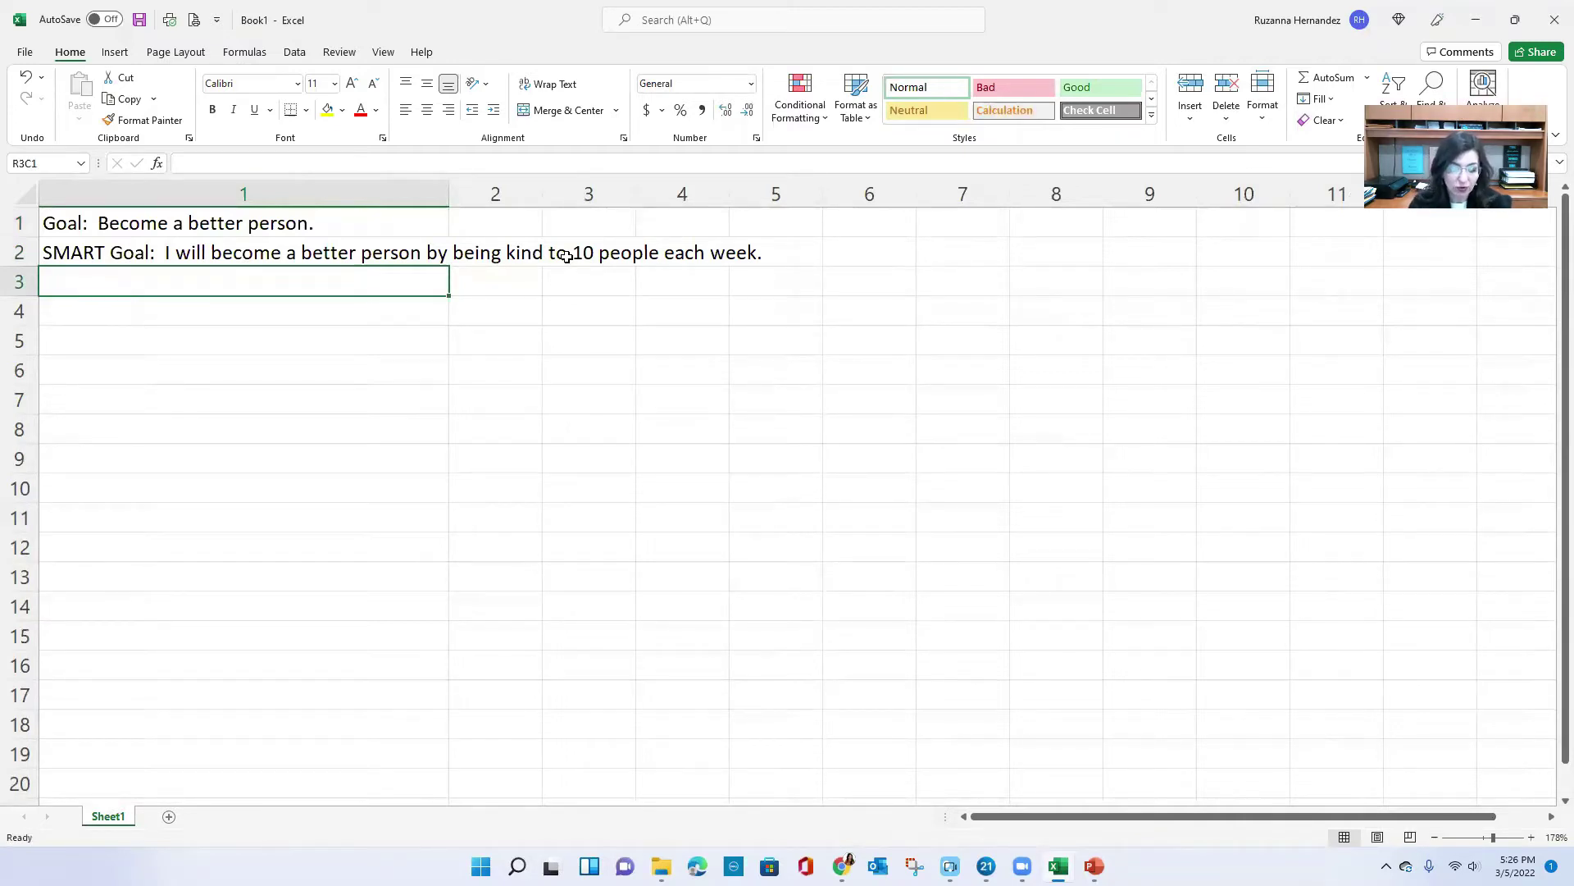
# Add the heading "Action Plans:" in row 3 below the SMART goal, and leave row 4 empty
pyautogui.write('A')
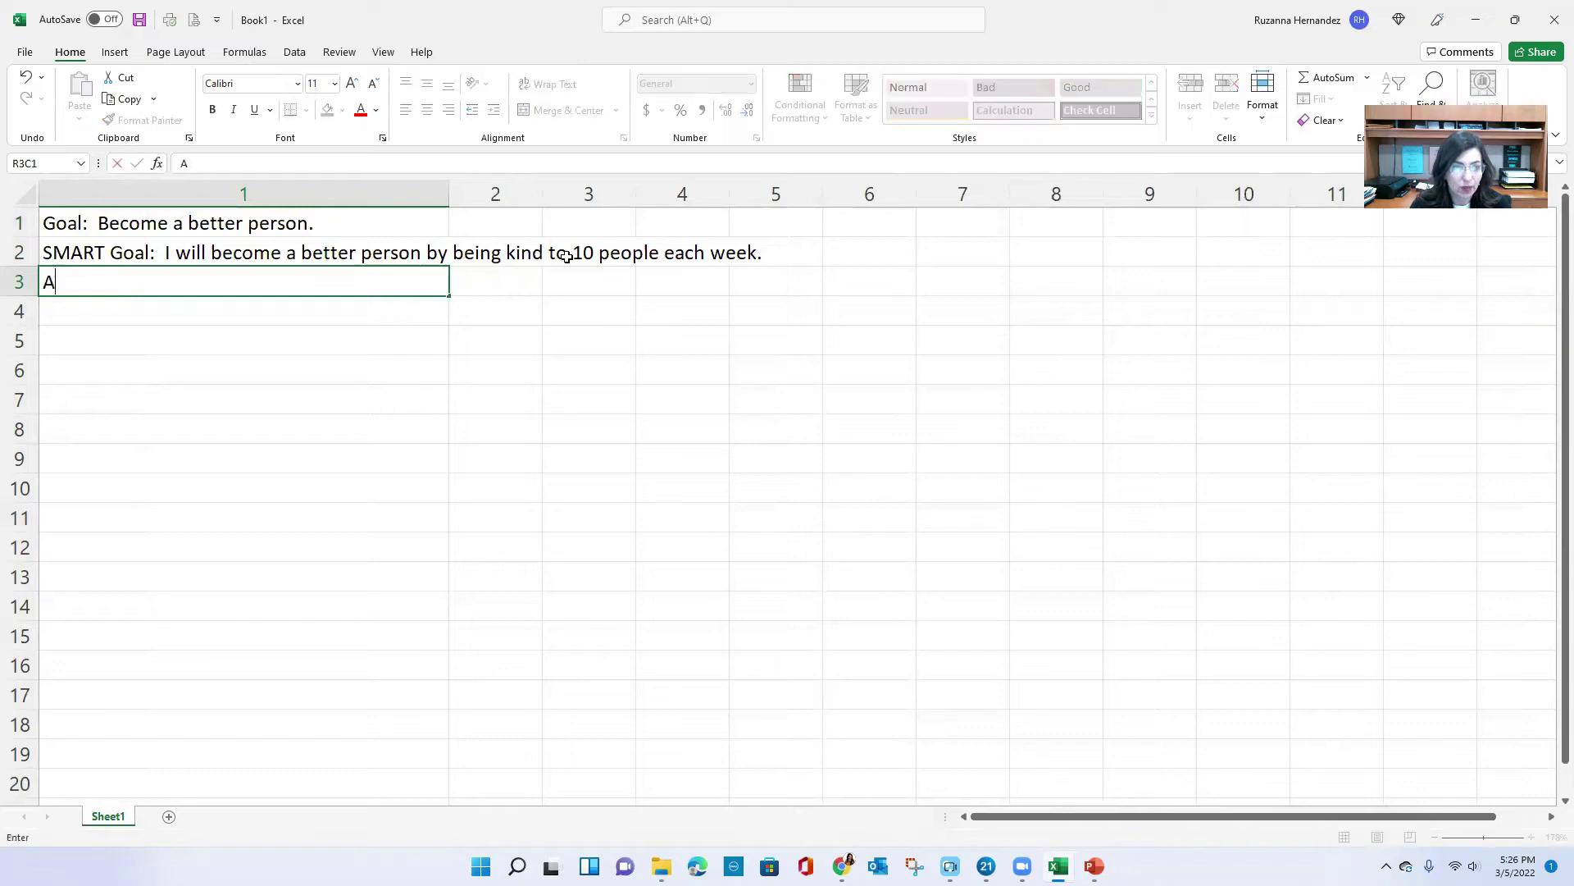
pyautogui.write('ction Plans:')
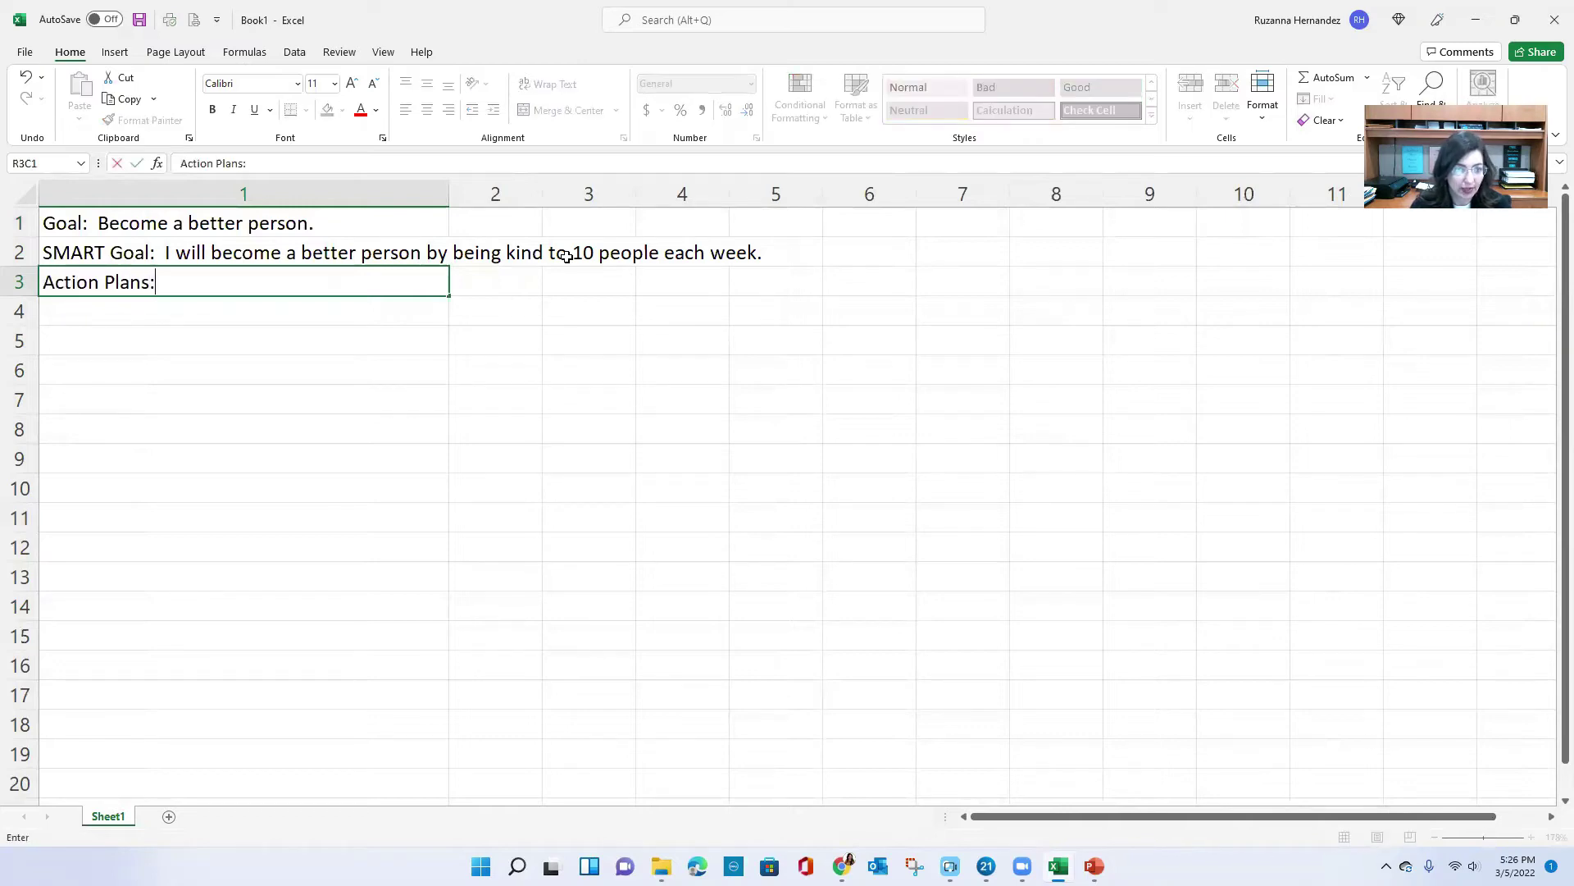
pyautogui.press('Return')
pyautogui.press('Return')
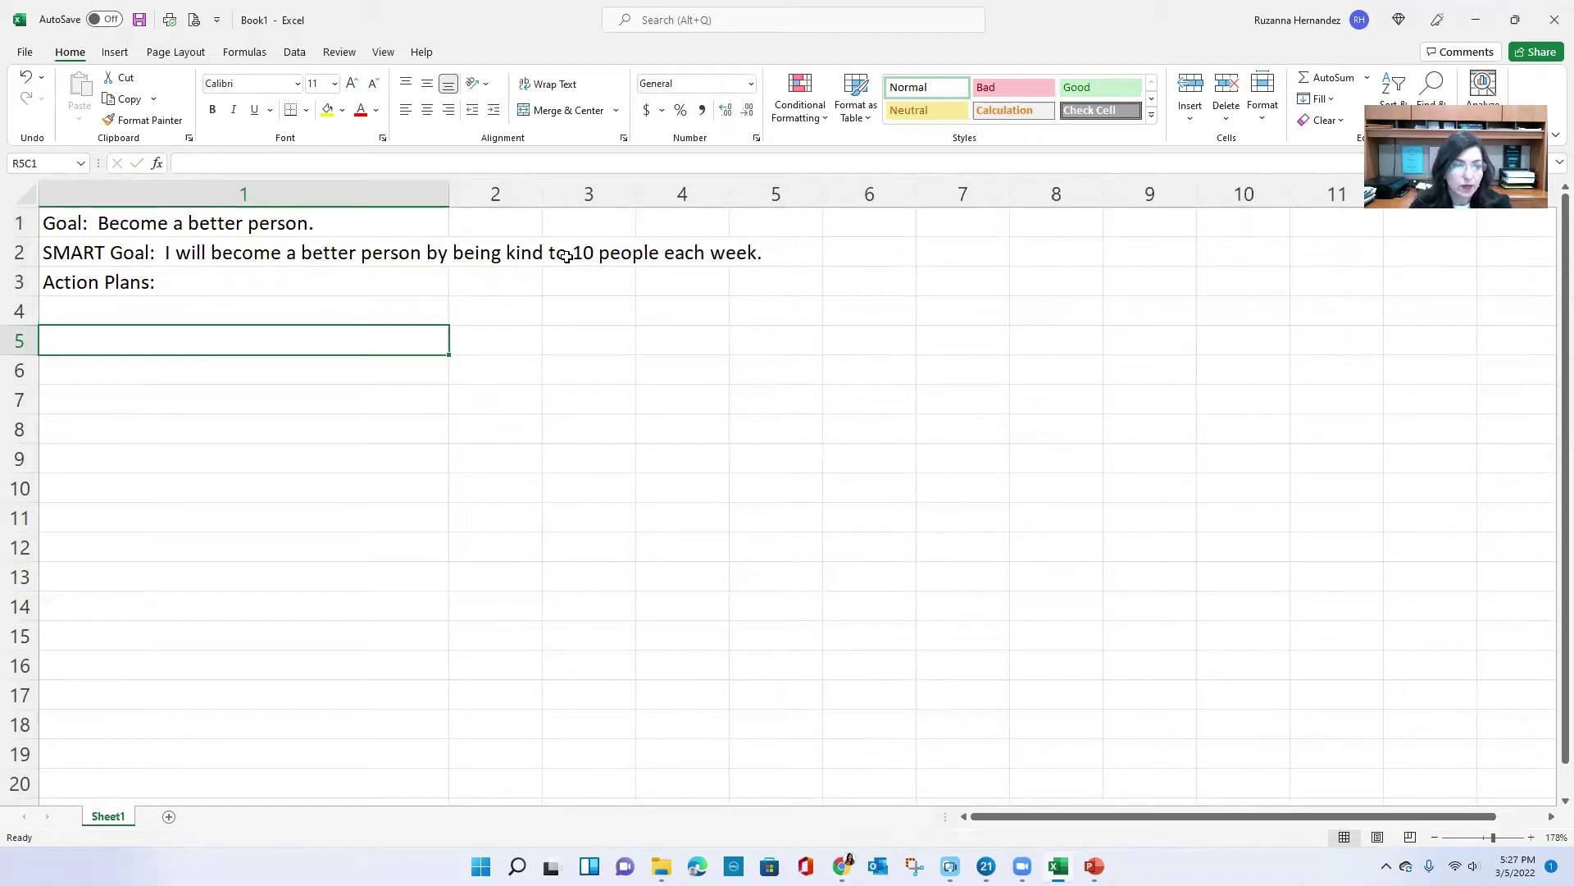
# Enter the first action plan in row 5: "1. Send 2 thank you cards each week to people."
pyautogui.write('Send')
pyautogui.press('BackSpace')
pyautogui.press('BackSpace')
pyautogui.press('BackSpace')
pyautogui.press('BackSpace')
pyautogui.write('1.')
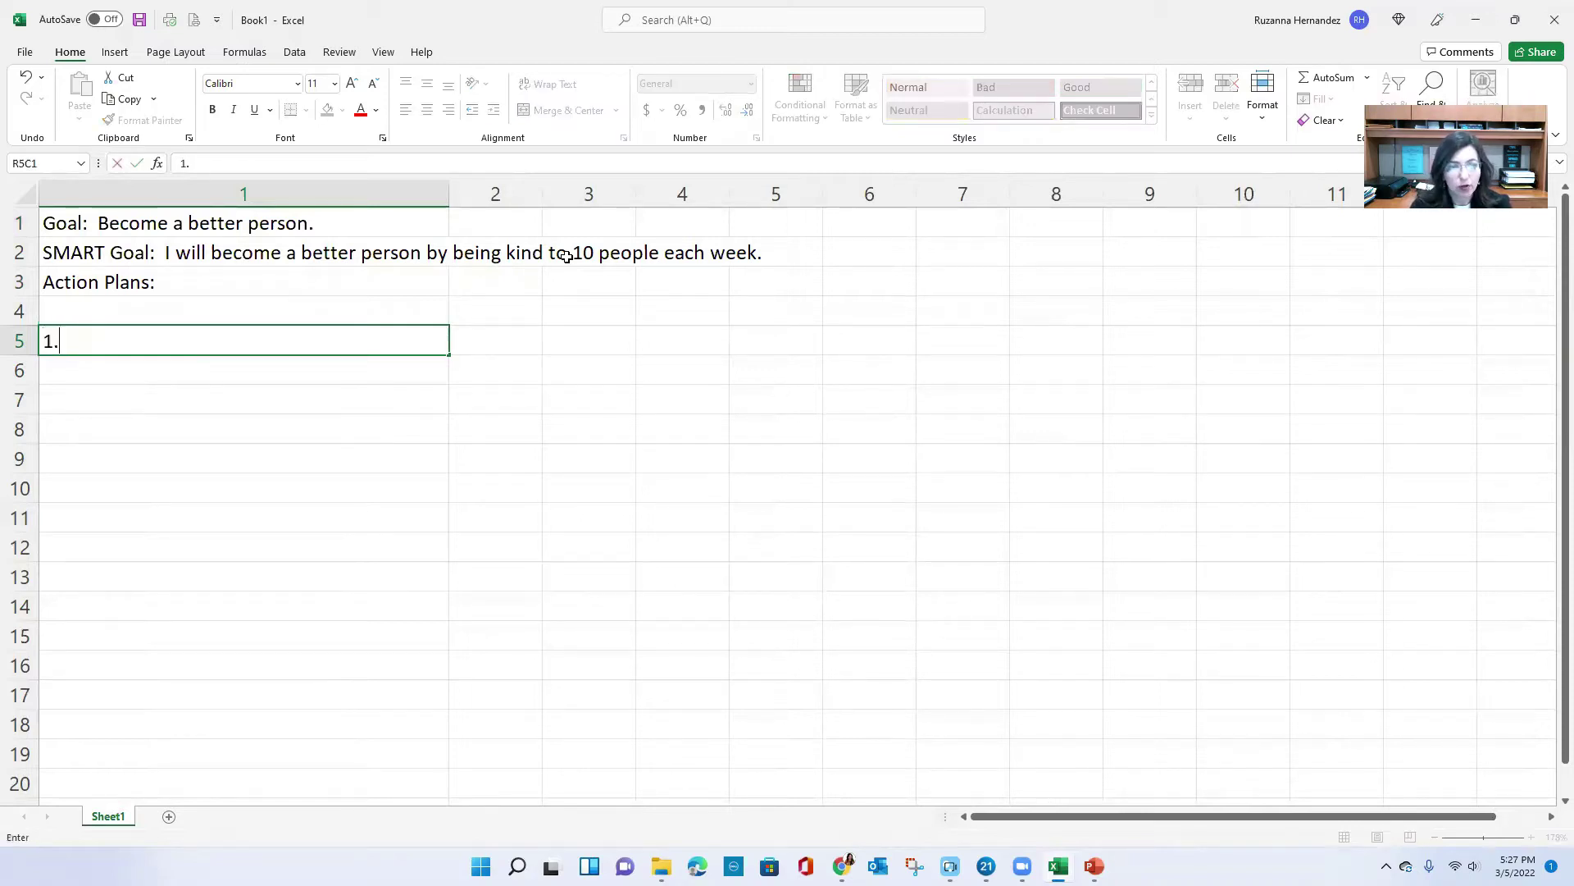
pyautogui.write('  Send 2')
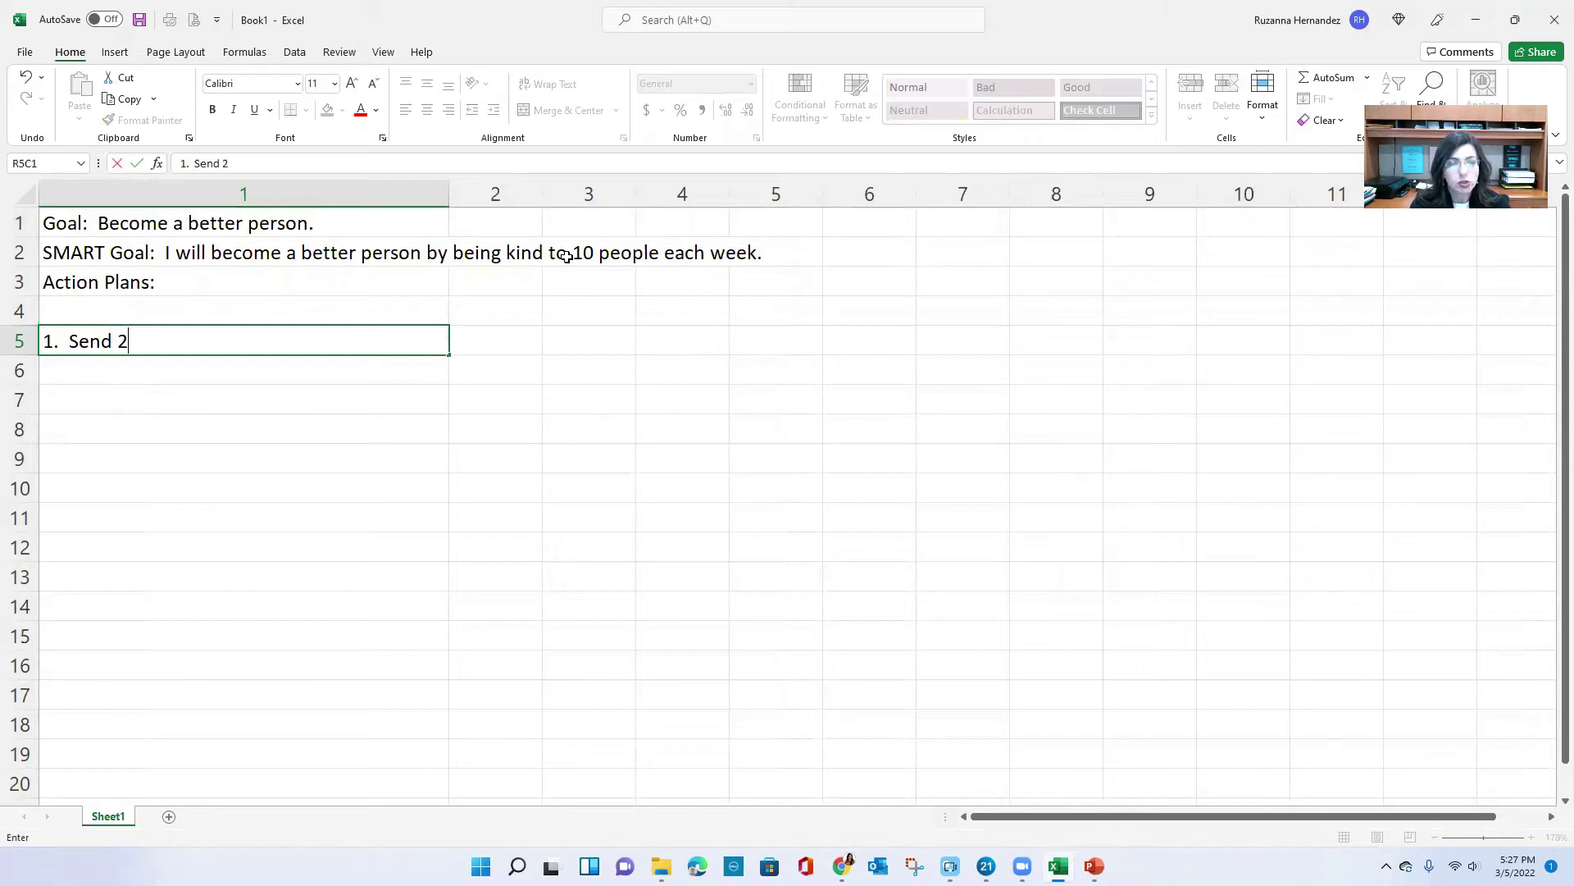
pyautogui.write(' thank you ca rds ')
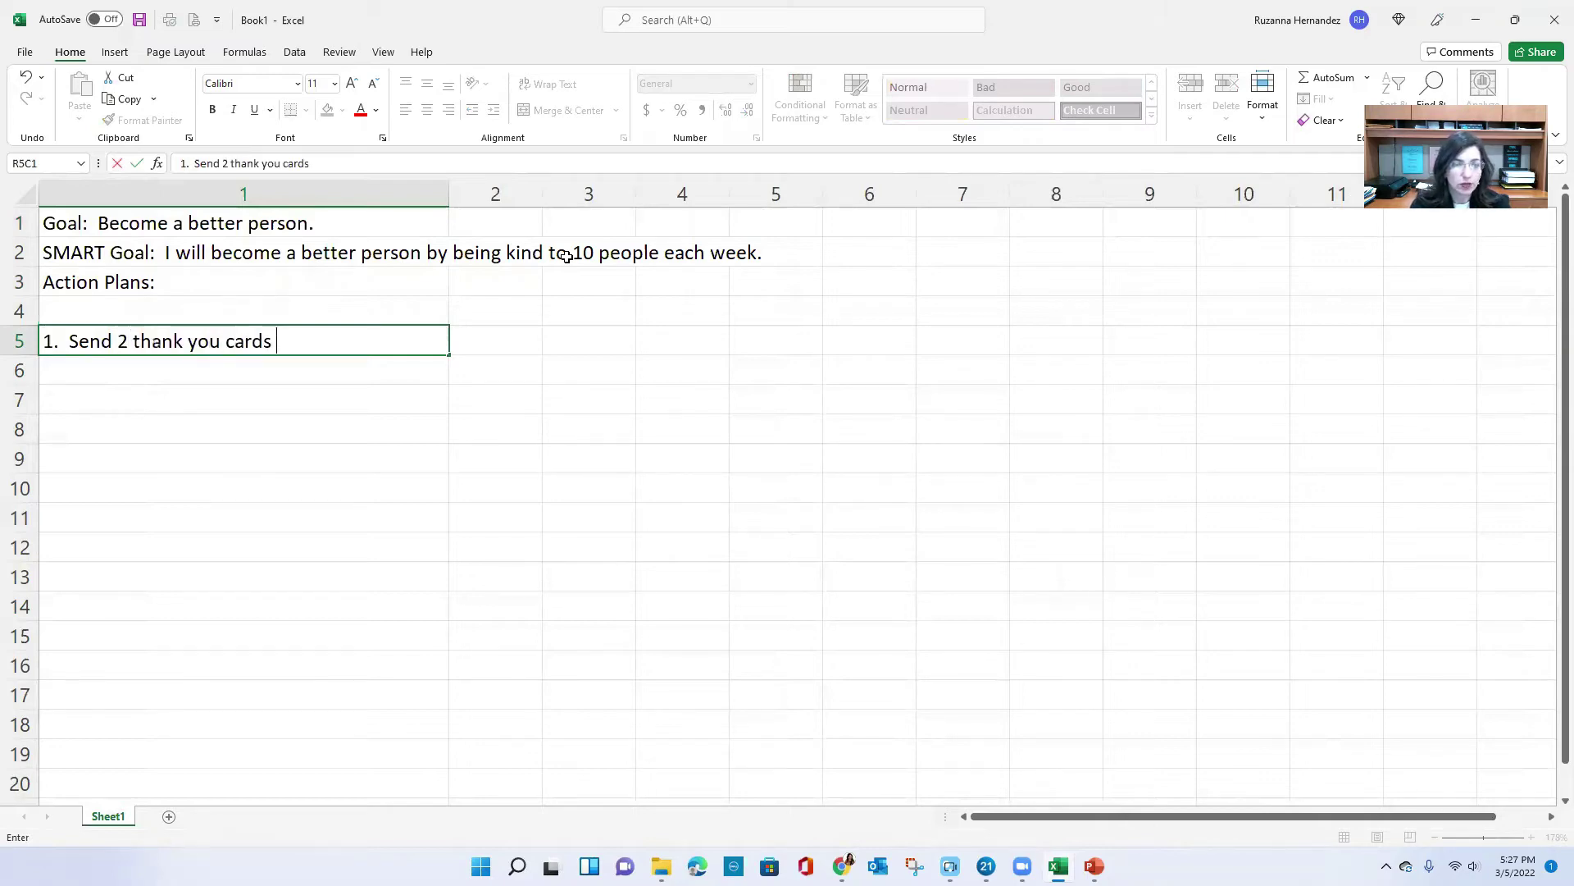
pyautogui.write('each week to people.')
pyautogui.press('Return')
# Enter the second action plan in row 6: "2. Ask 3 people how they are doing in form of a checkup each week."
pyautogui.write('2.')
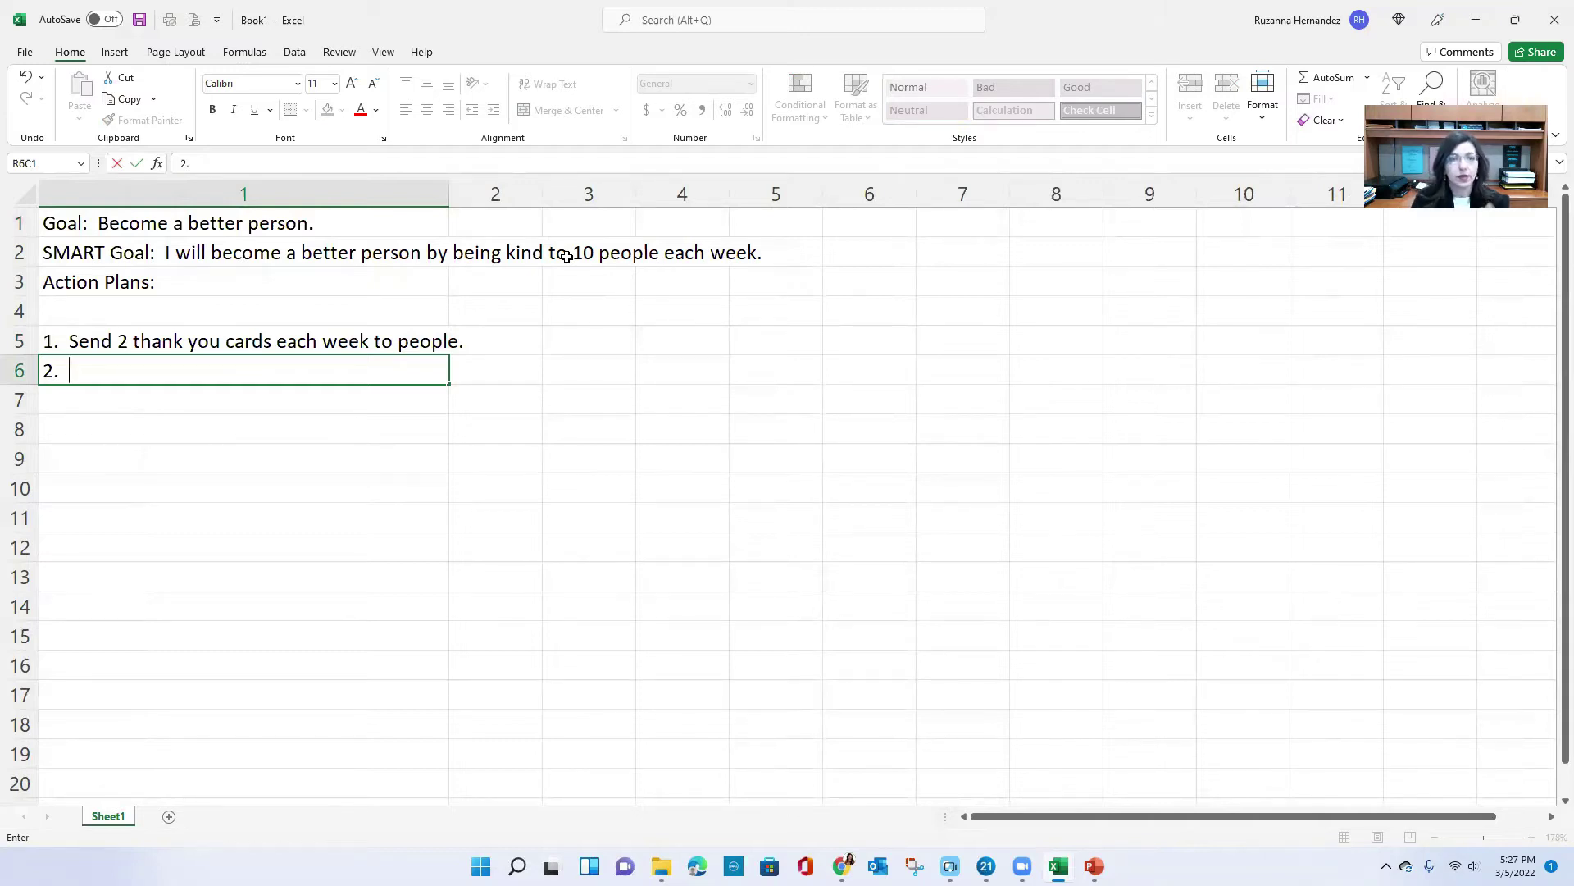
pyautogui.write('Ask 3 people how they are doing ')
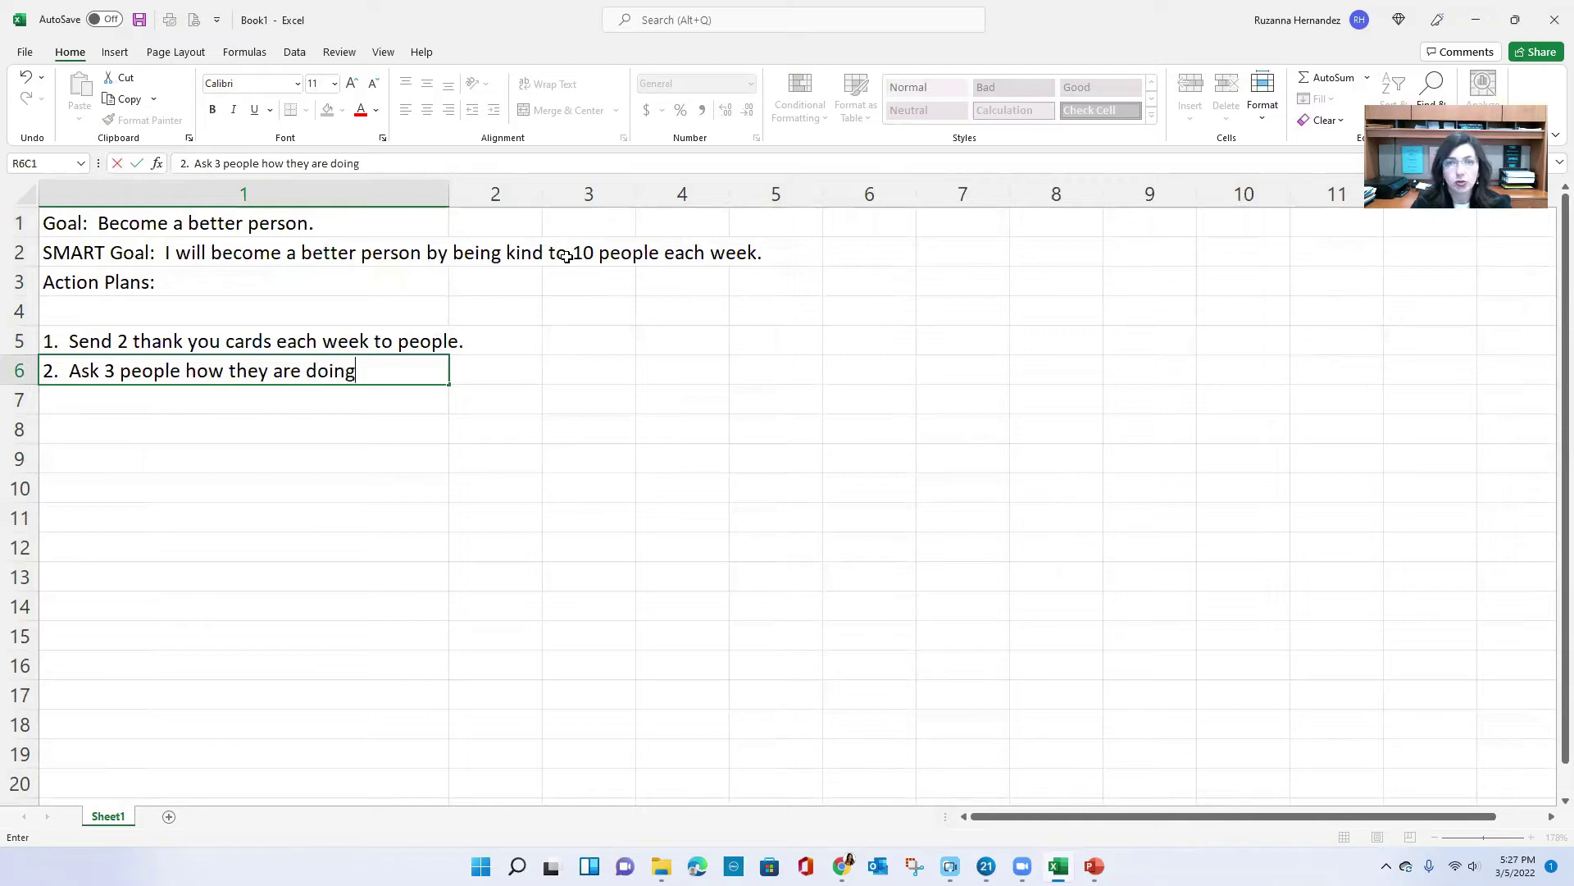
pyautogui.write('in form ')
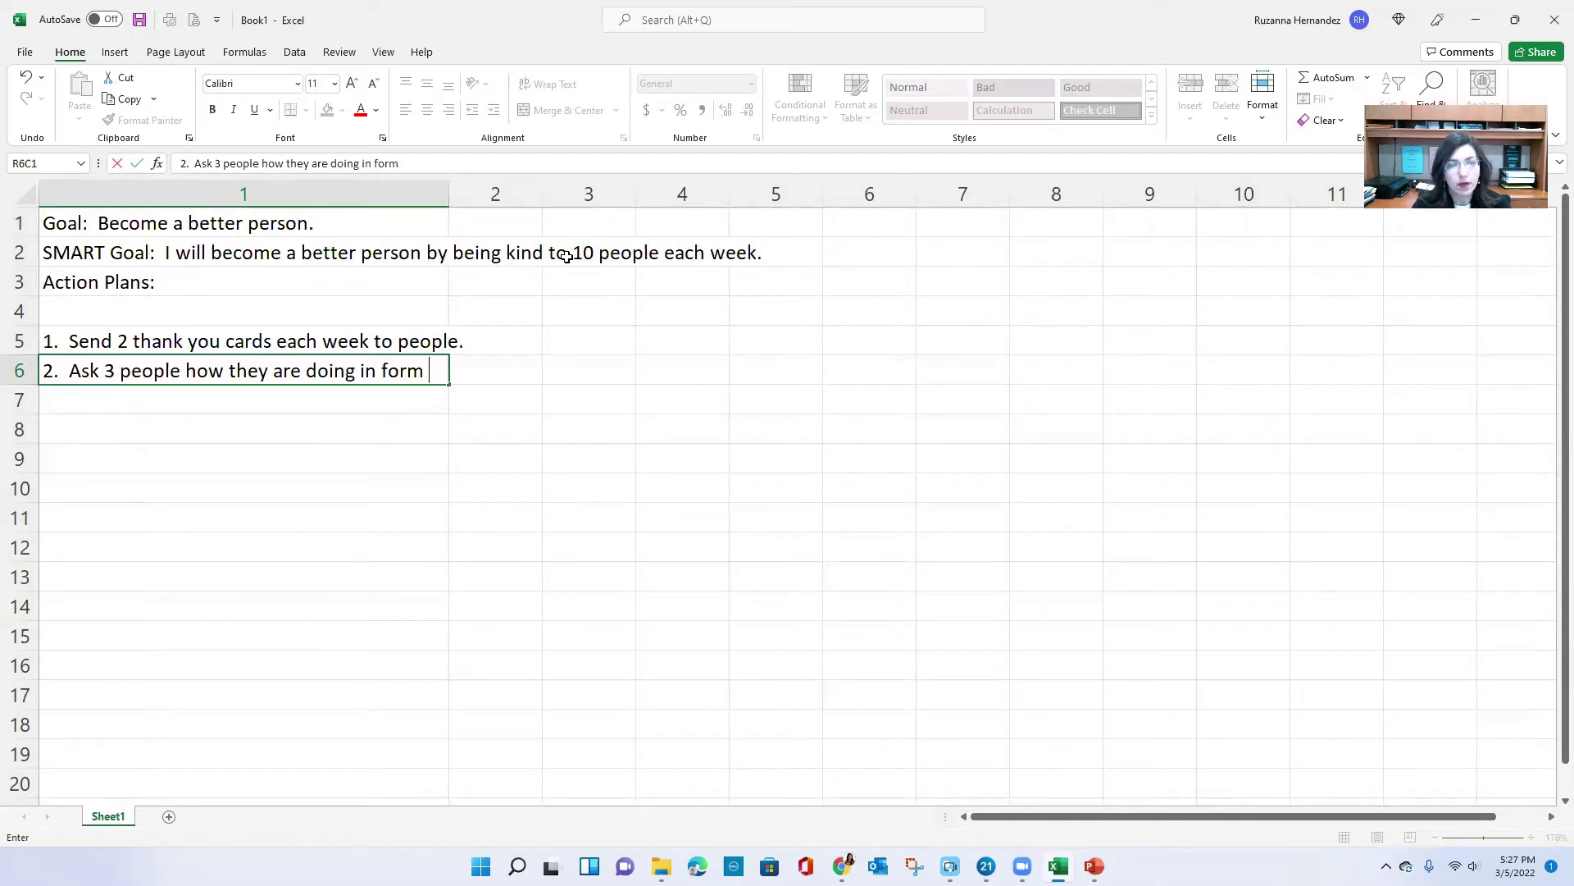
pyautogui.write('of a checkup each week.')
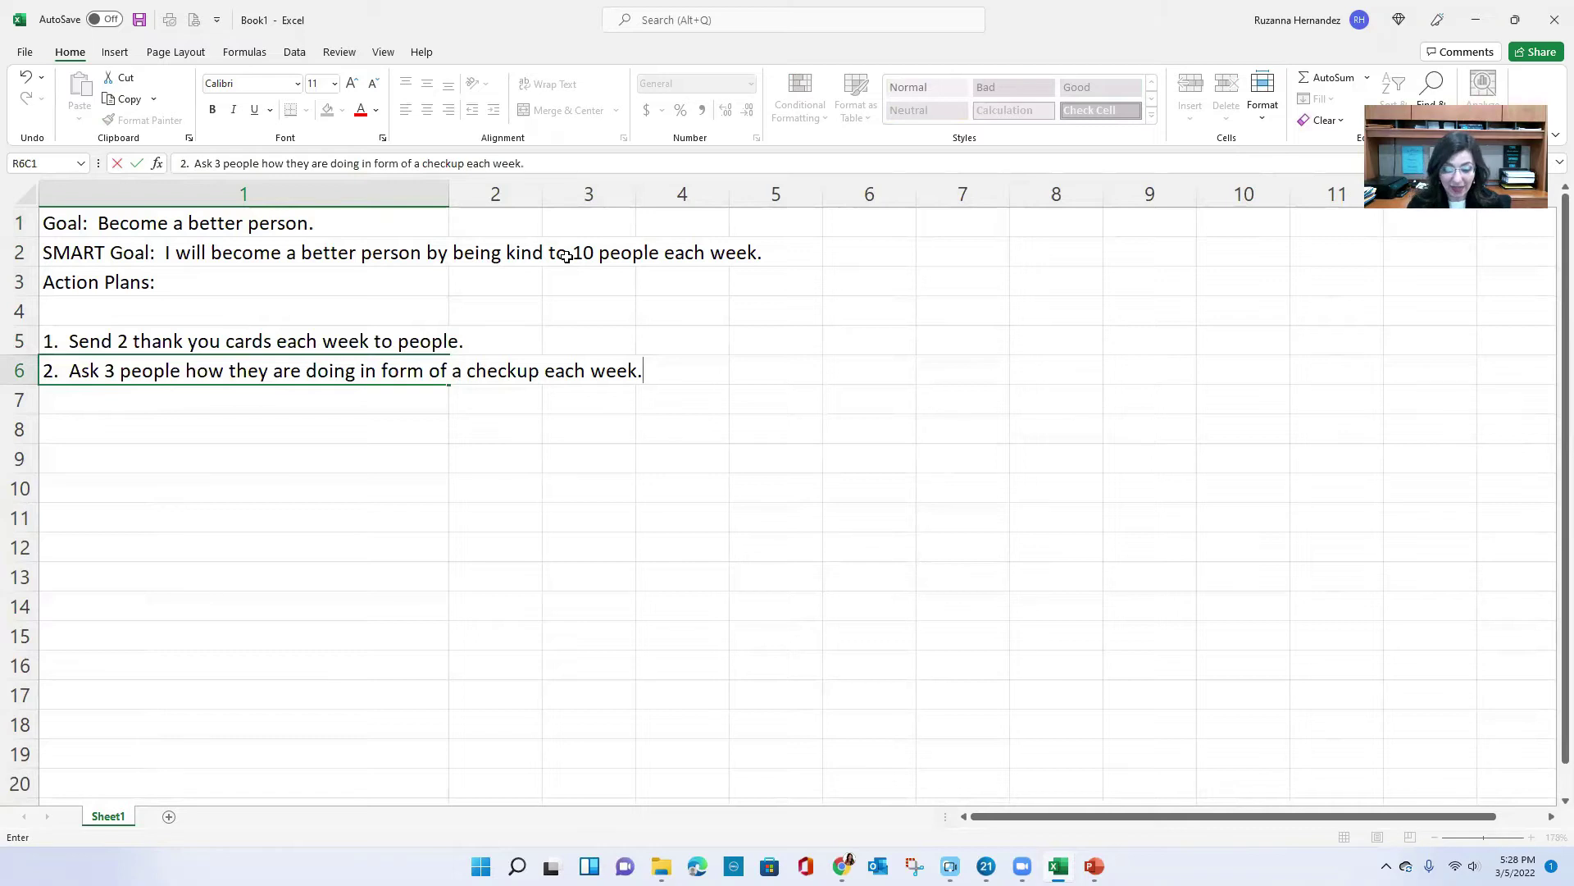
pyautogui.press('Return')
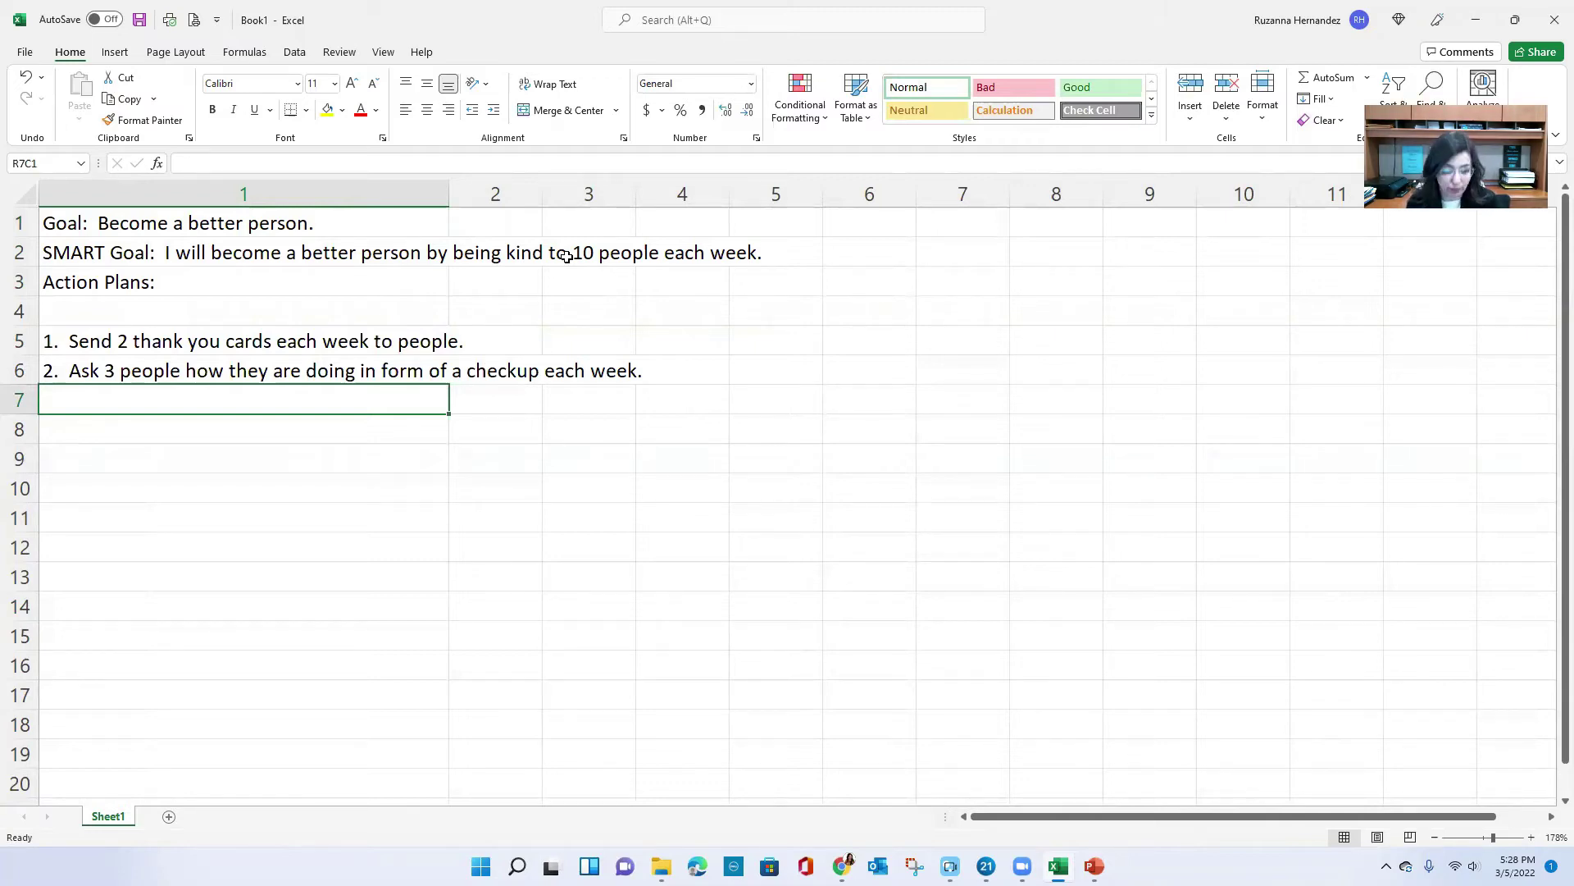
# Enter the third action plan in row 7: "3. Give 1 person each week a small gift."
pyautogui.write('3.')
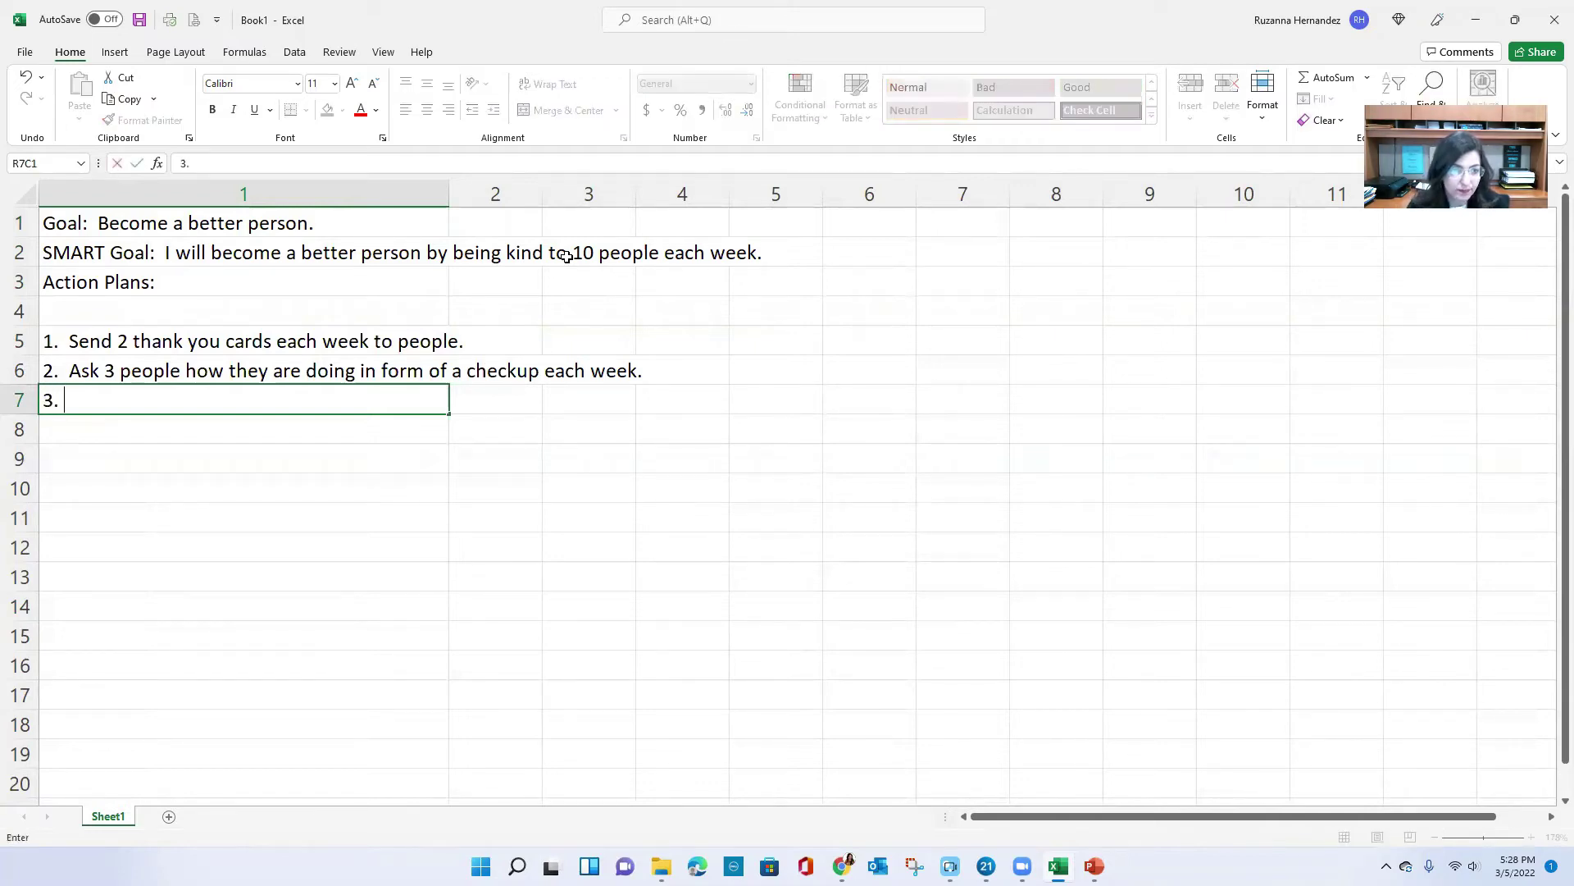
pyautogui.write('  Give ')
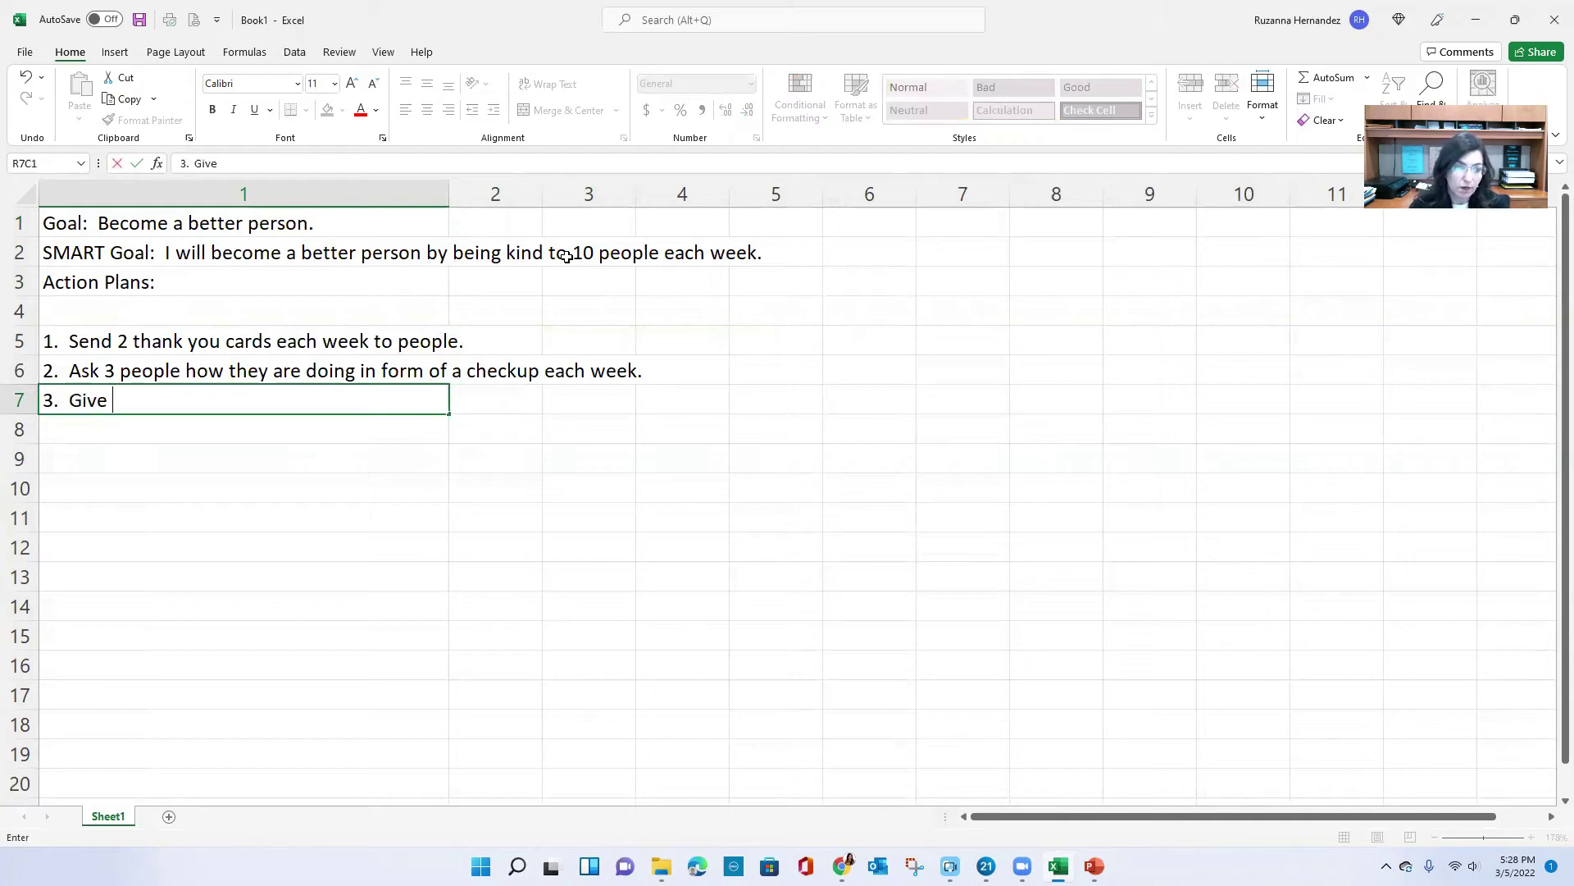
pyautogui.write('1 person each ')
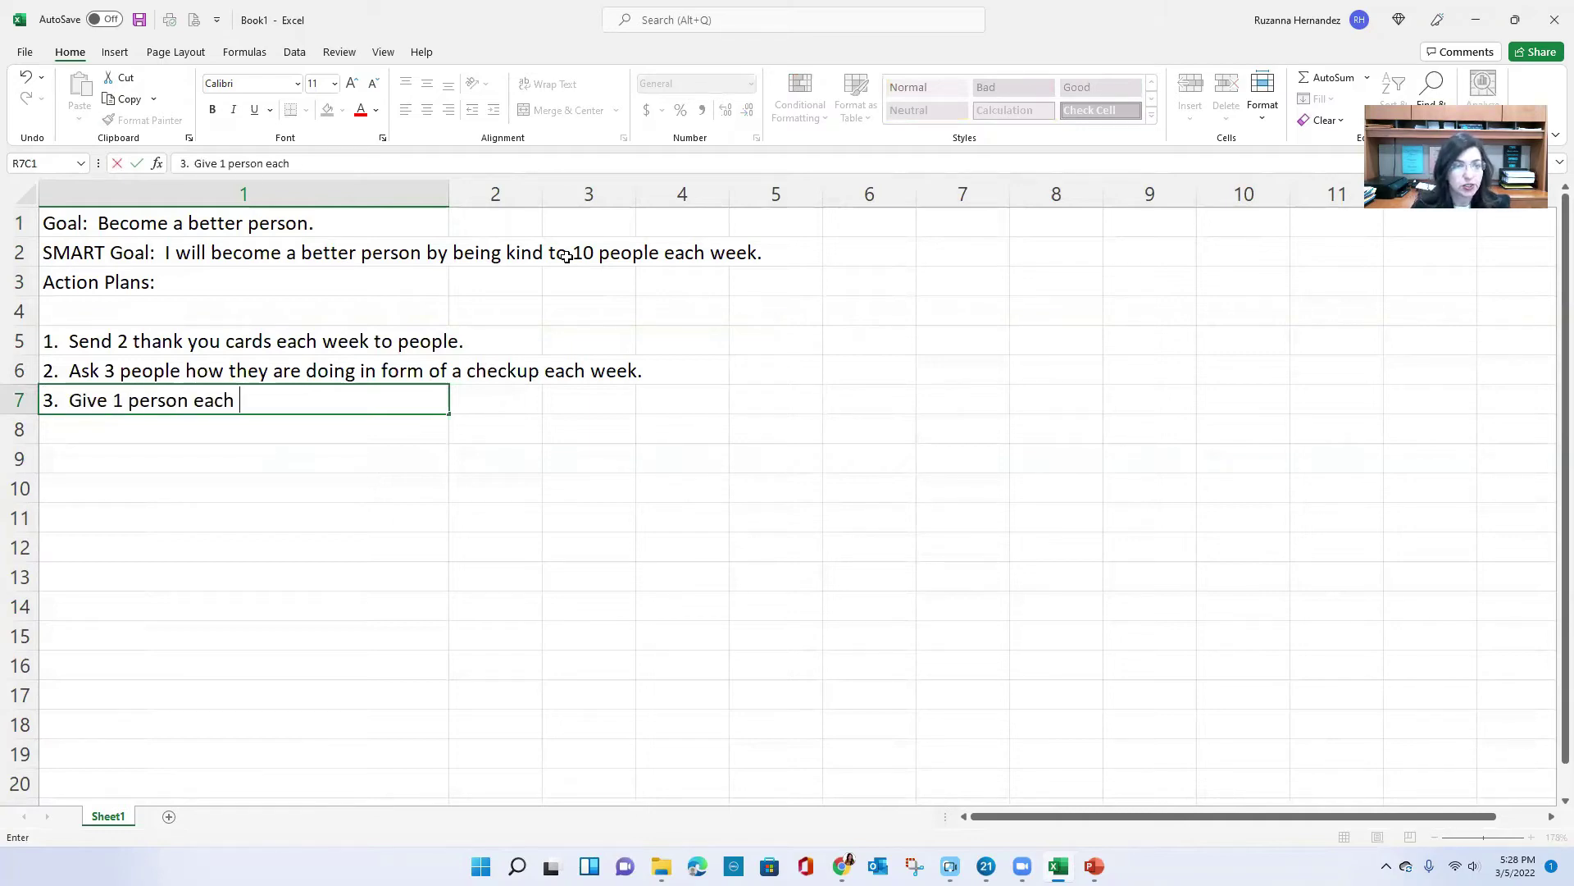
pyautogui.write('week a small gift.')
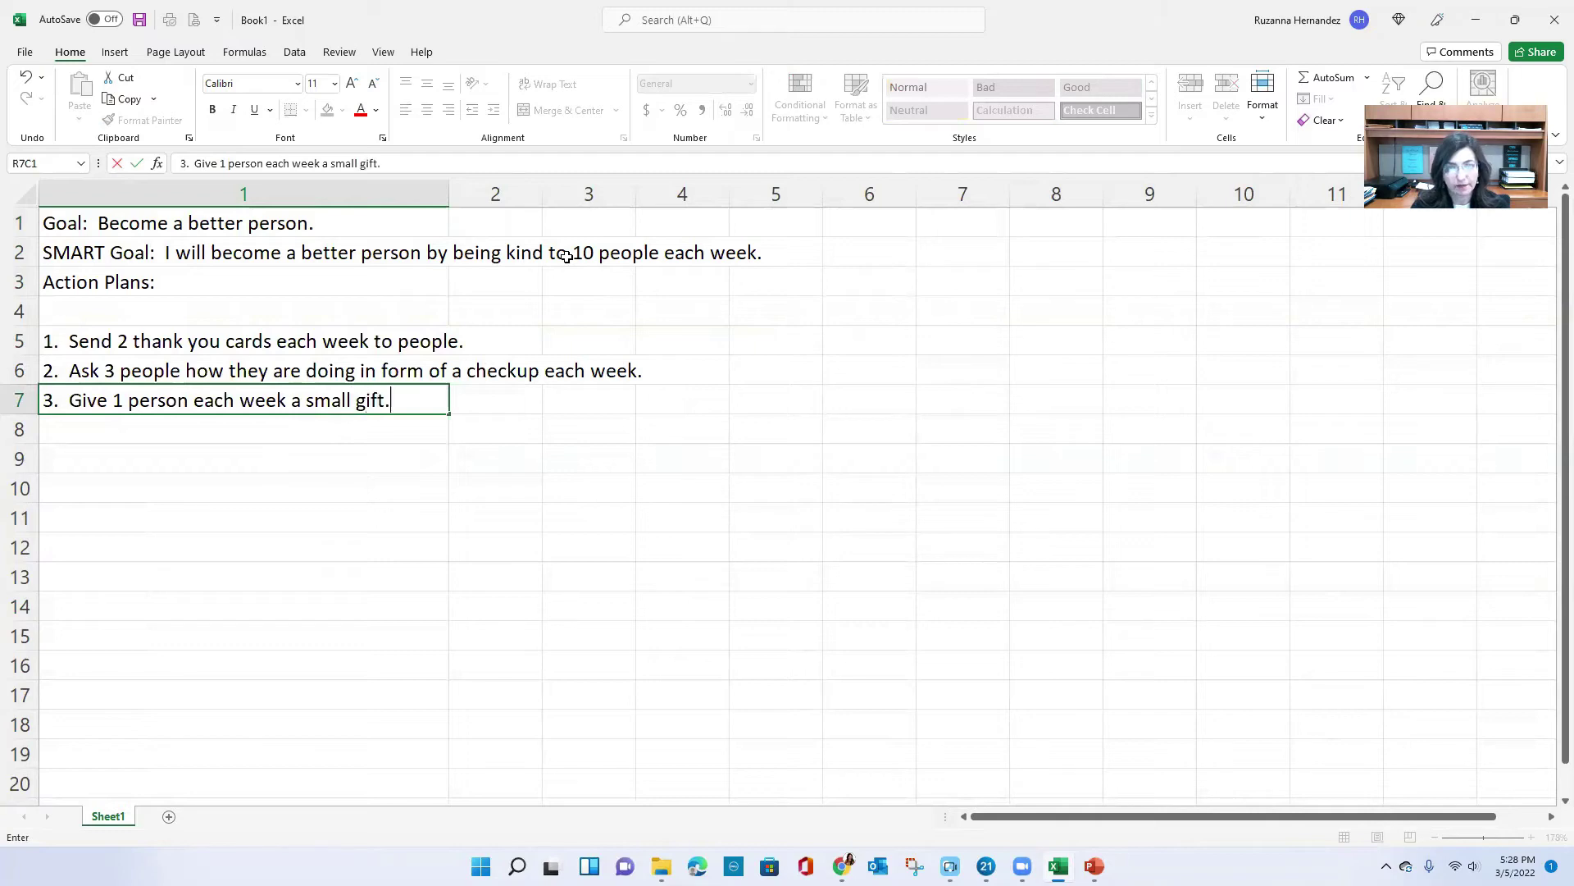
pyautogui.press('Return')
# Enter the fourth action plan in row 8: "4. Give 4 people compliments each week."
pyautogui.write('4.')
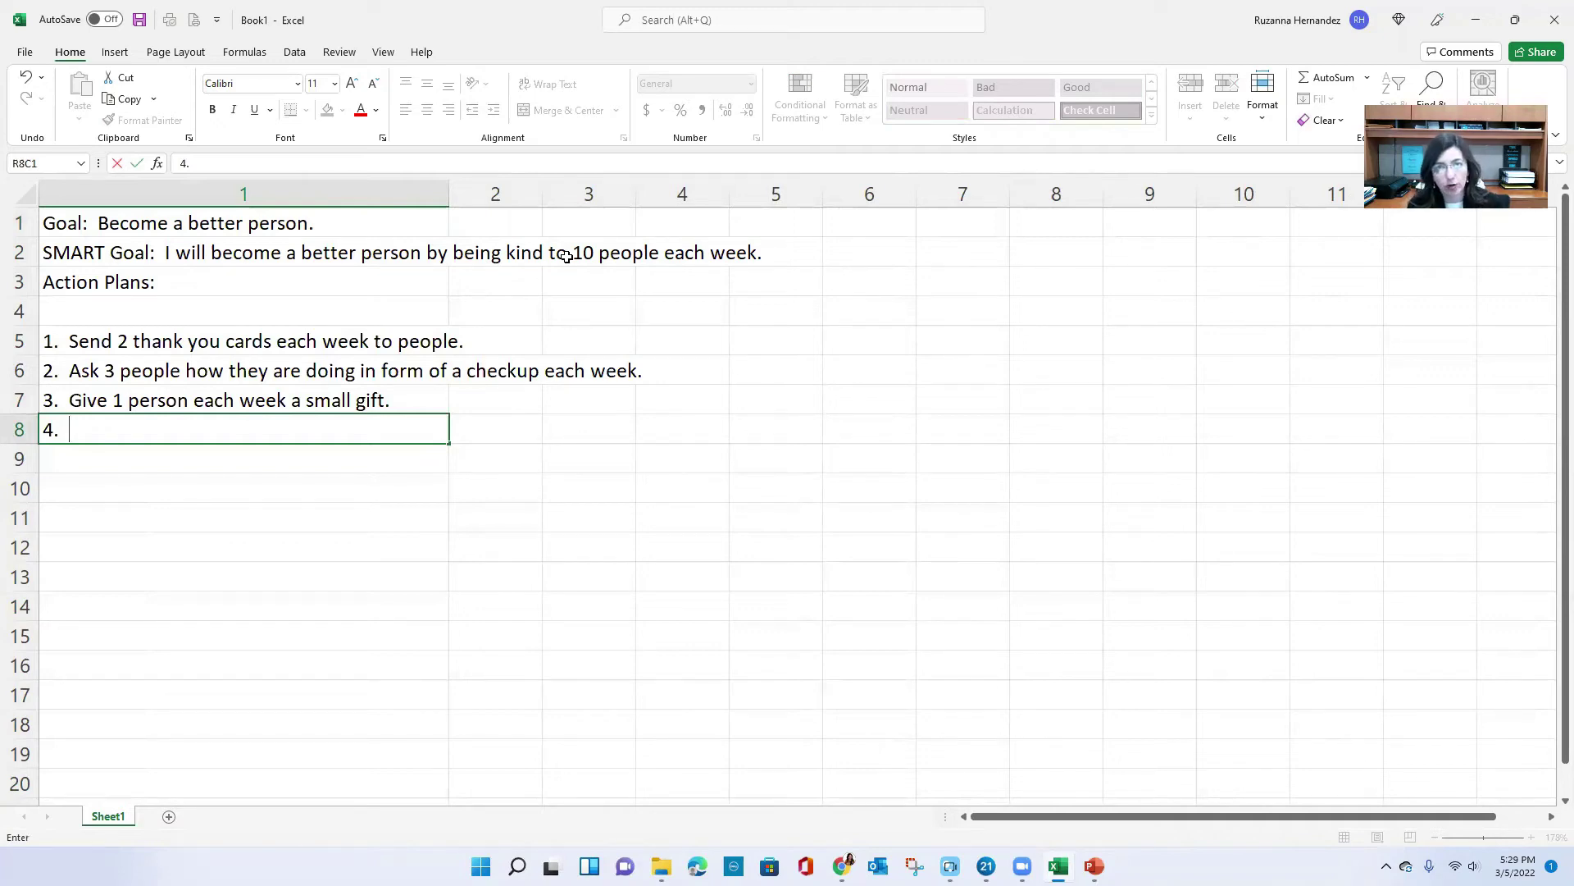
pyautogui.write('Gi')
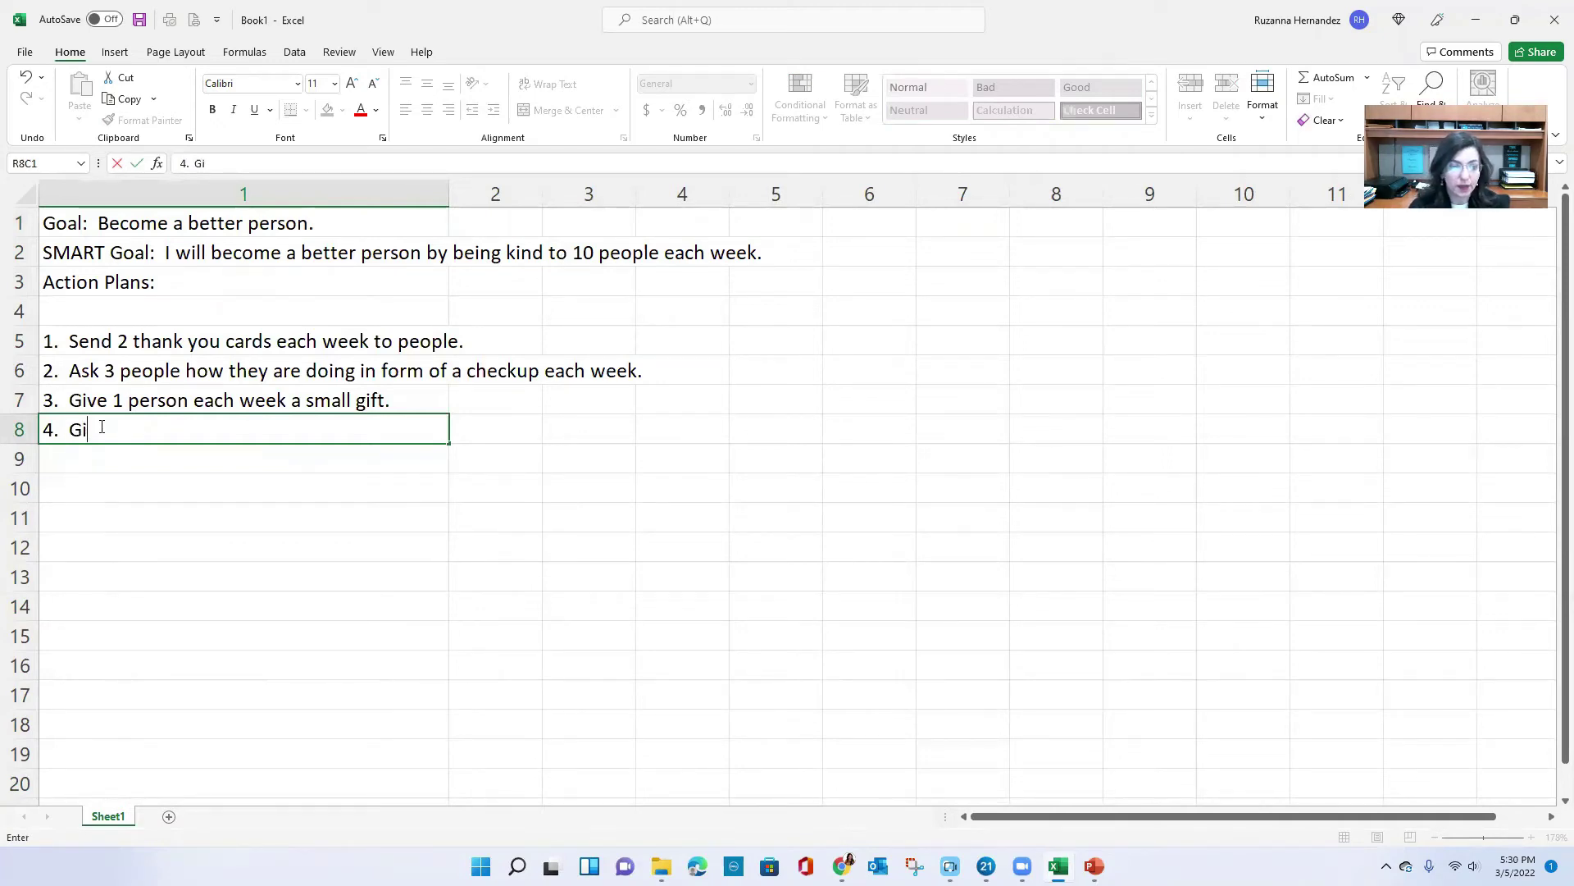
pyautogui.write('ve 4 people com')
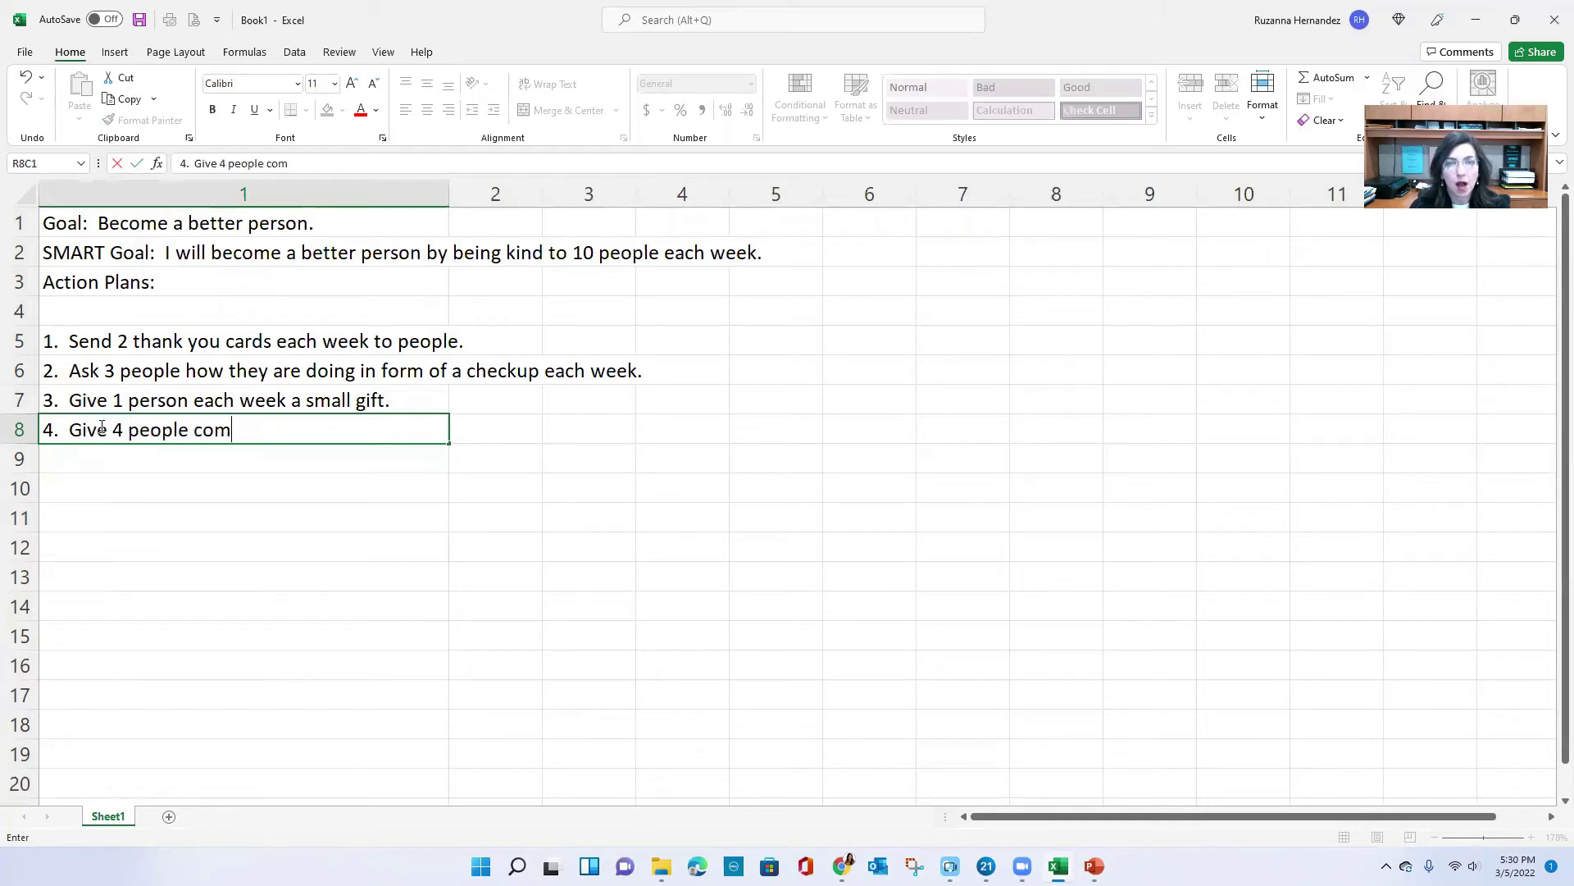
pyautogui.write('pliments each week.')
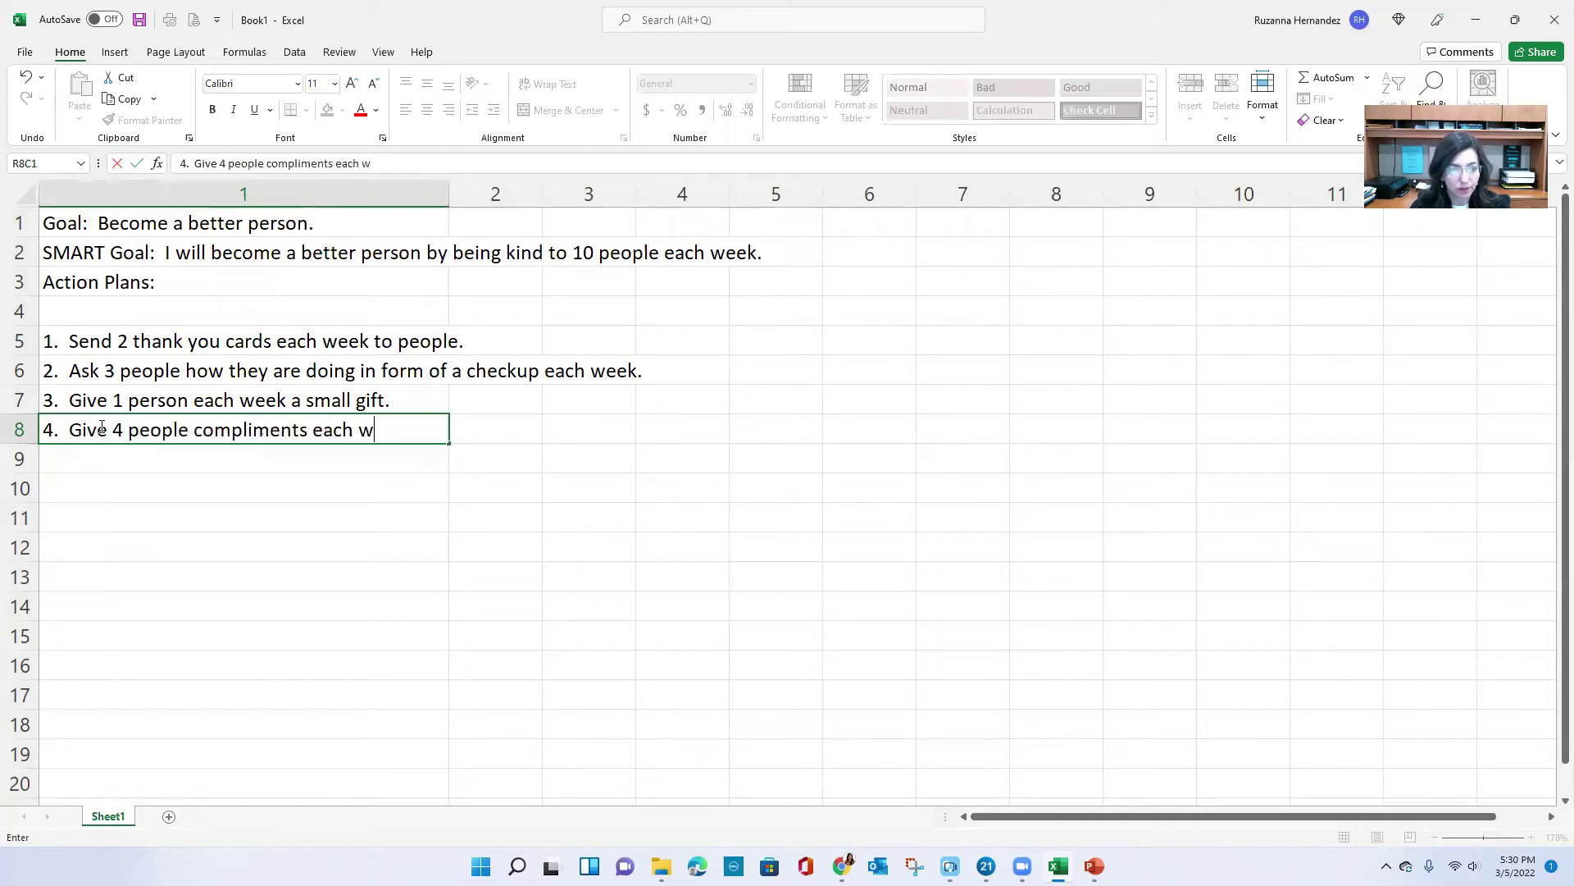
pyautogui.press('Return')
pyautogui.press('Return')
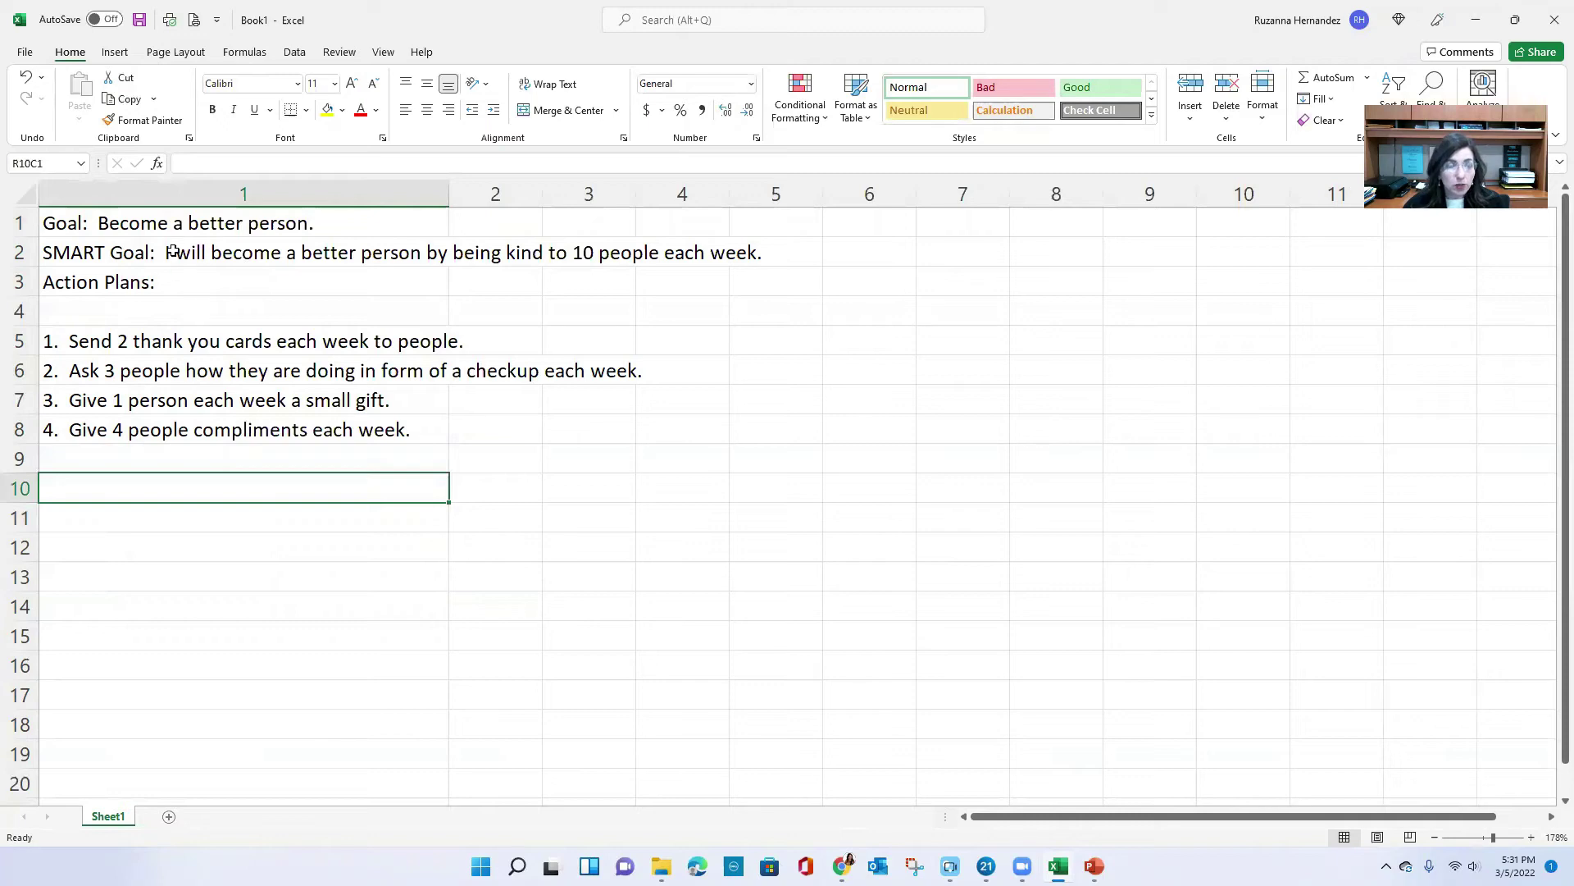
pyautogui.click(163, 223)
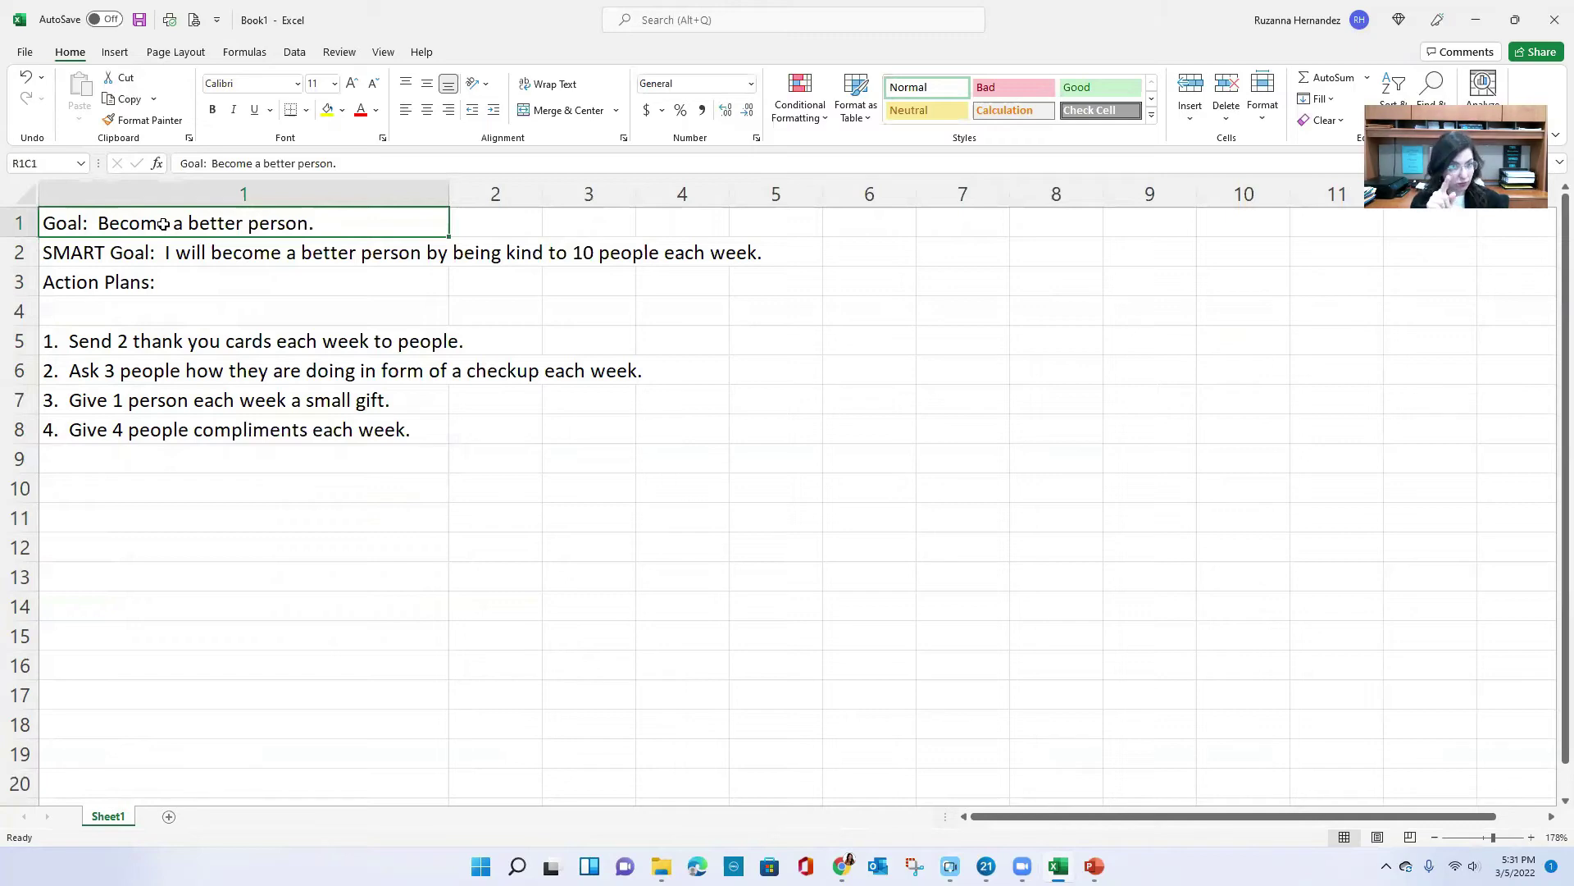
pyautogui.click(145, 497)
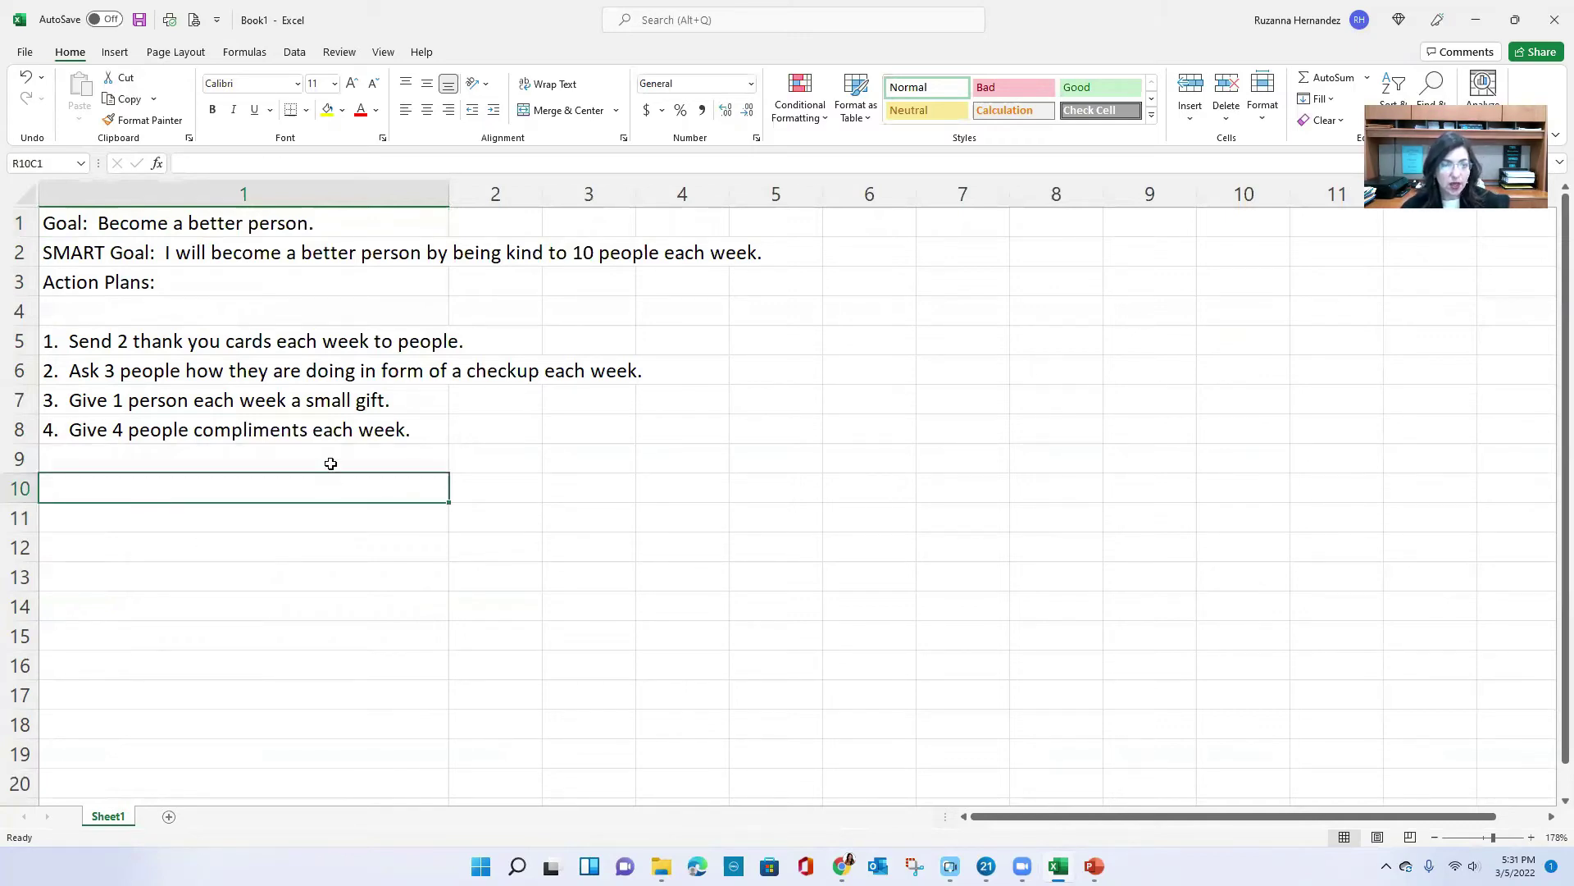
pyautogui.click(332, 344)
pyautogui.click(300, 373)
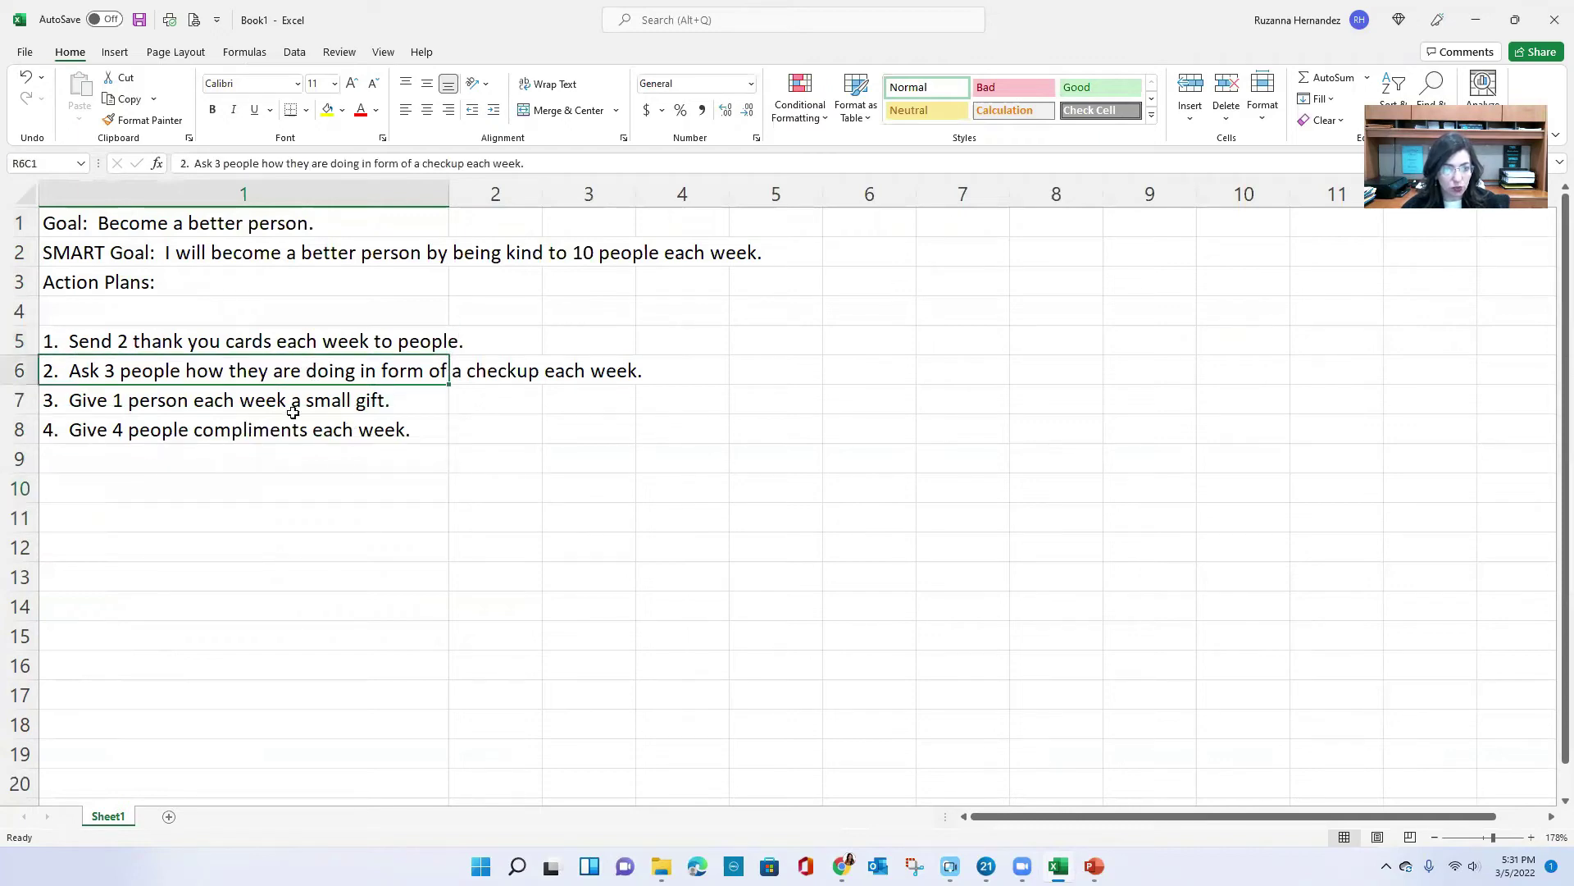
# Enter the note "Track each action plan on Sunday morning each week to make adjustments or changes." in row 10 of the first column
pyautogui.click(337, 481)
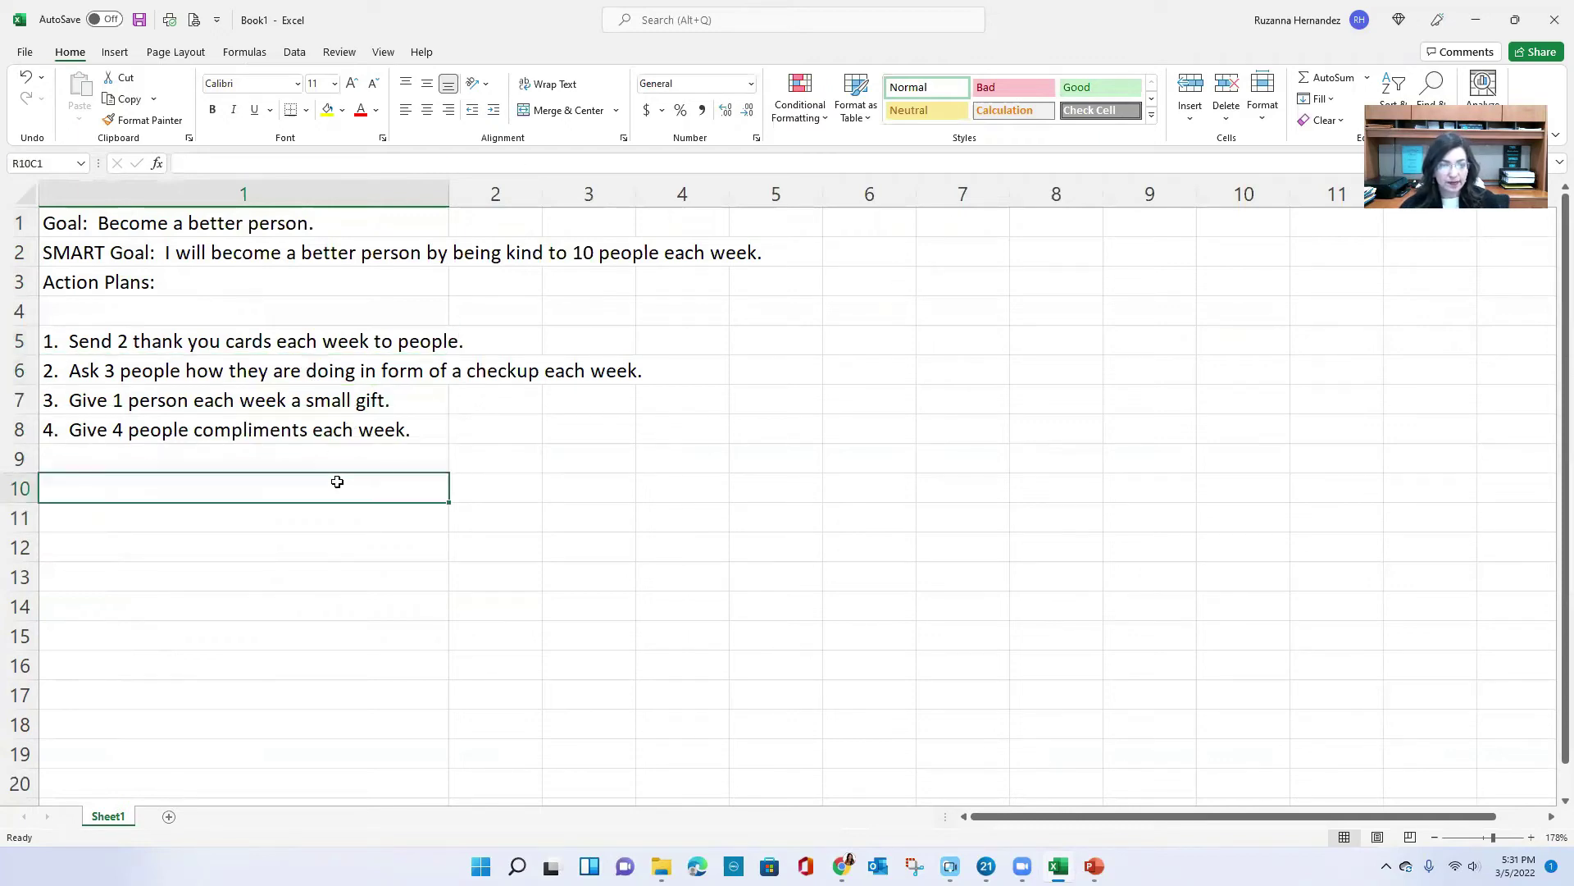
pyautogui.write('Trac')
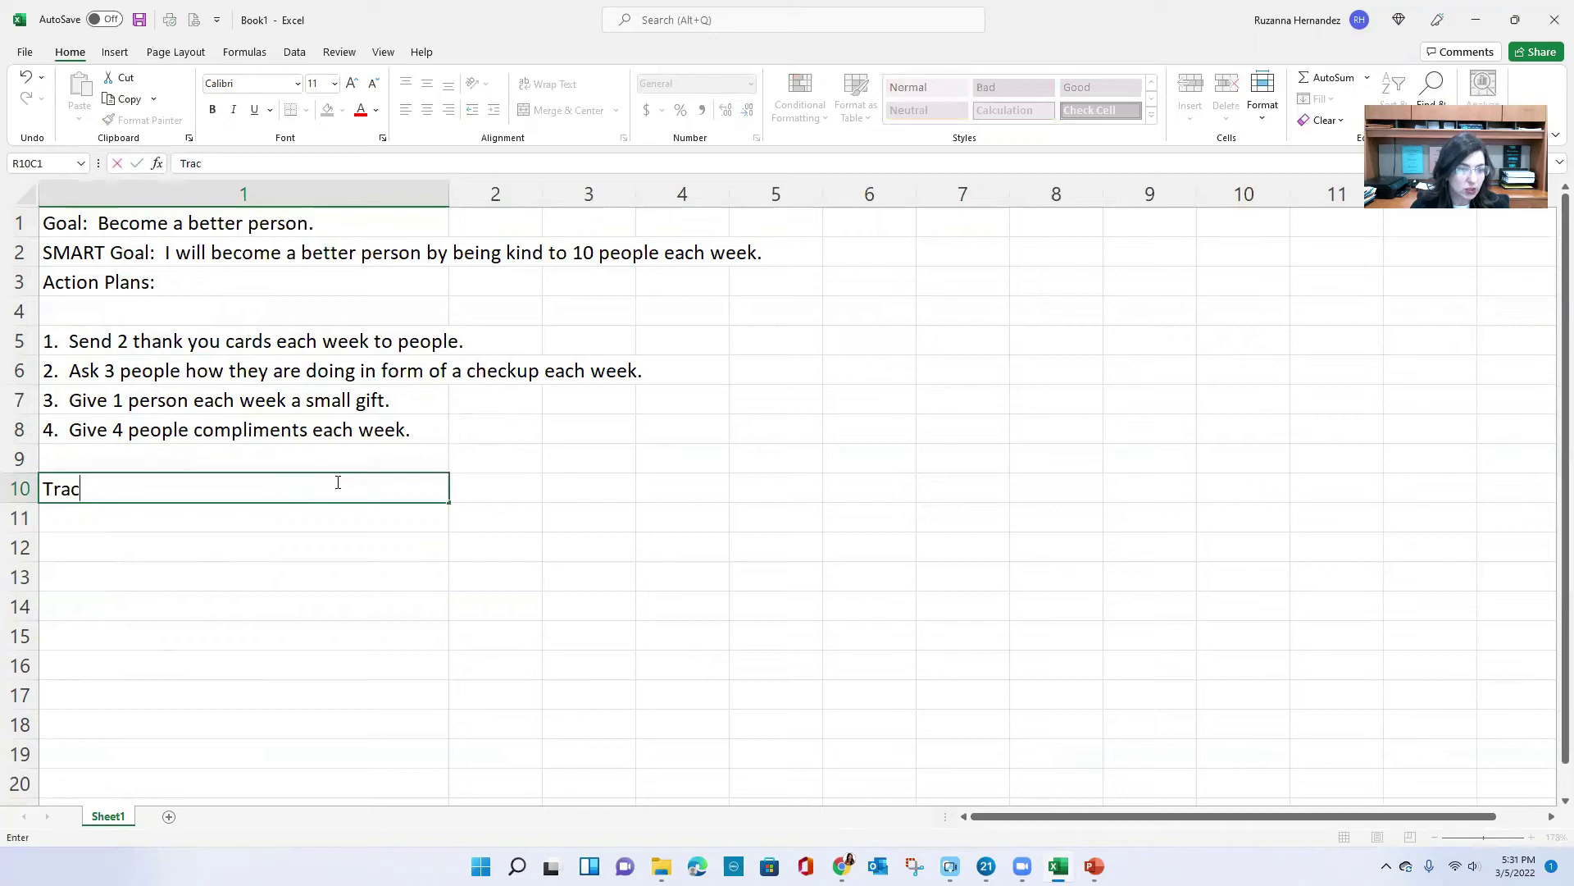
pyautogui.write('k each acti')
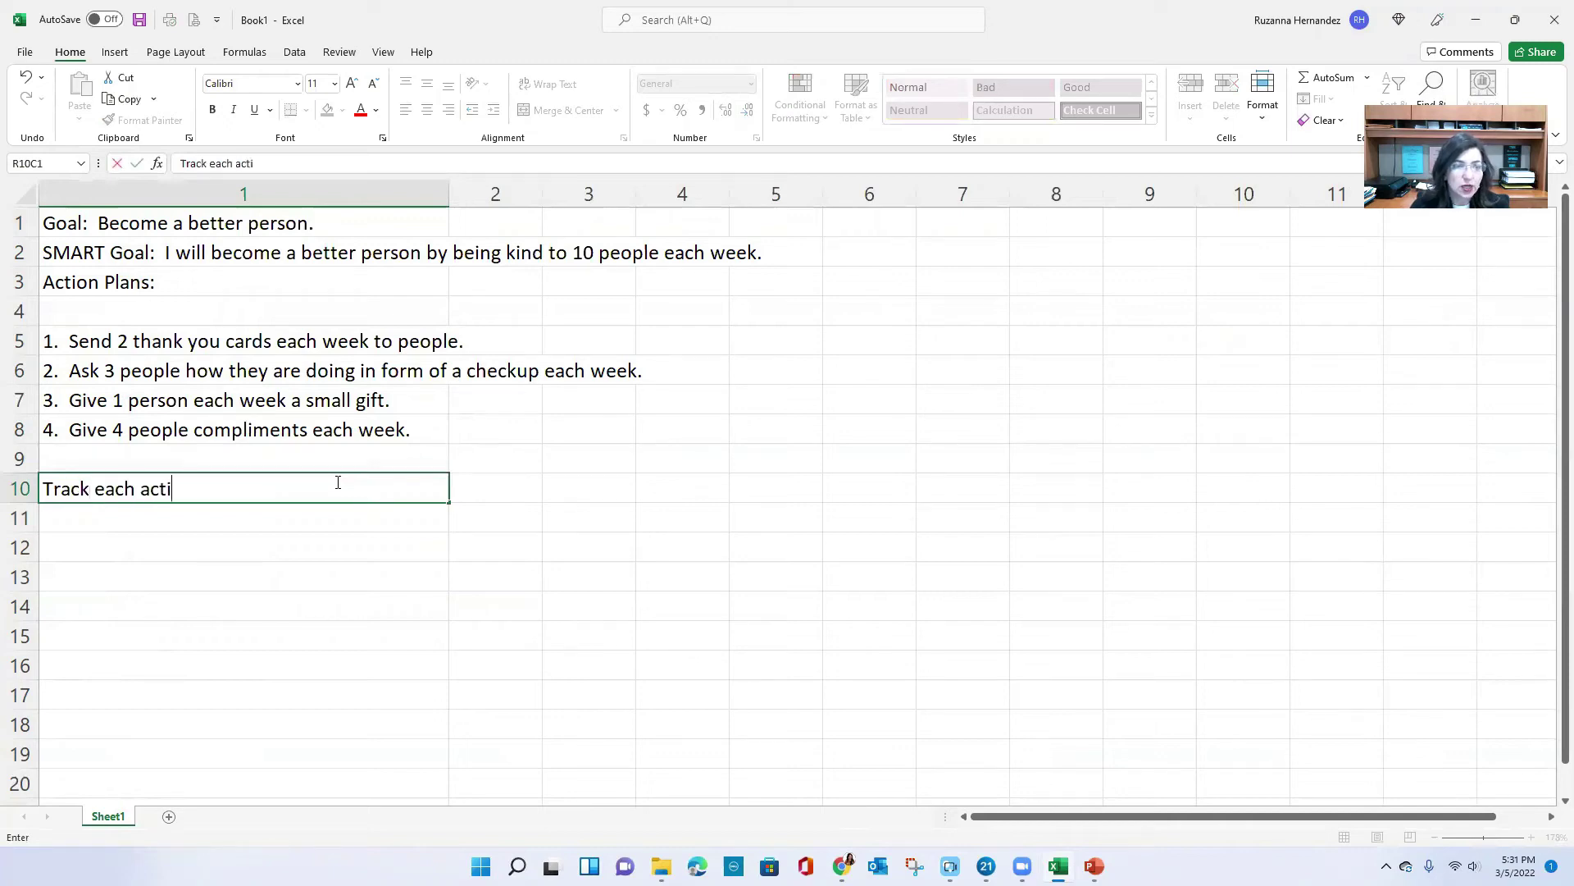
pyautogui.write('on plan on Sunday monring')
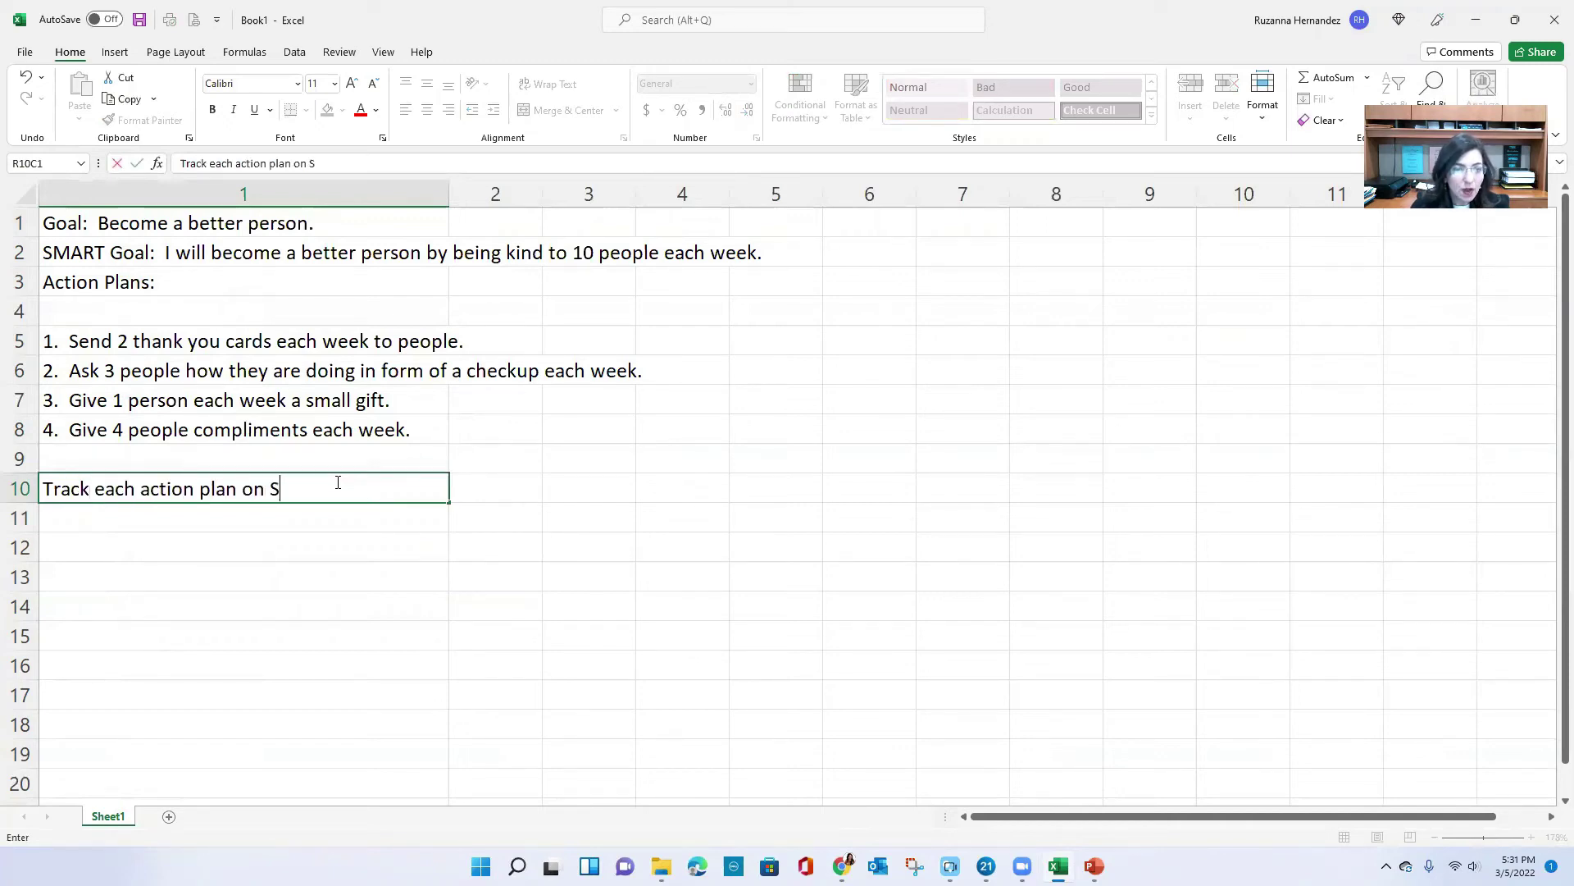
pyautogui.press('BackSpace')
pyautogui.press('BackSpace')
pyautogui.press('BackSpace')
pyautogui.press('BackSpace')
pyautogui.press('BackSpace')
pyautogui.write('rning each week to make adjustments or changes')
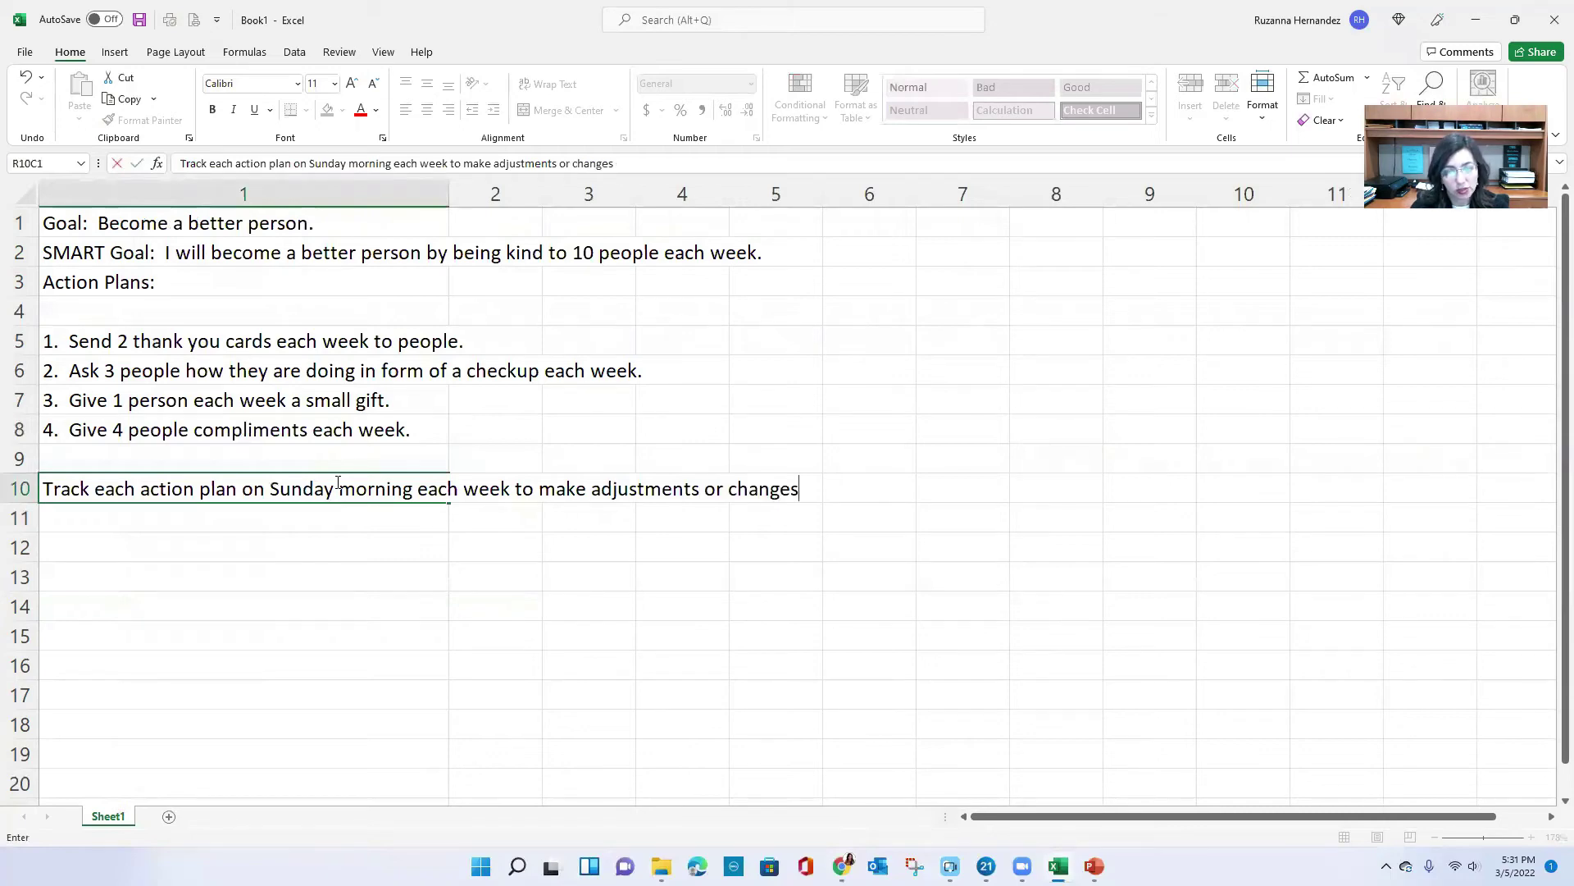
pyautogui.write('.')
pyautogui.press('Return')
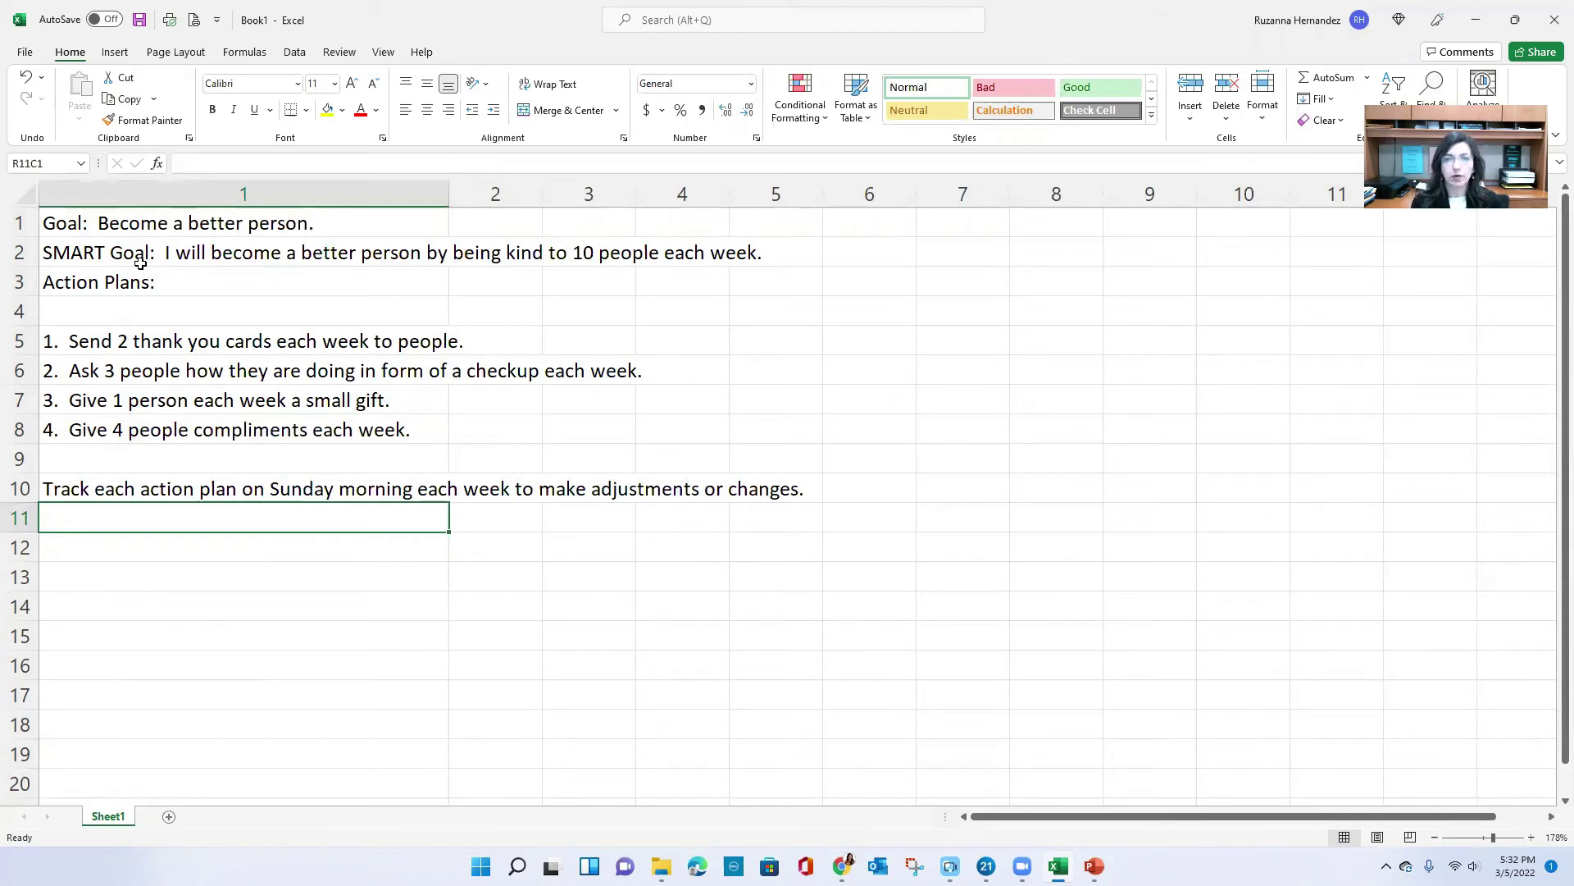
# Insert a blank row above the "Goal: Become a better person." line
pyautogui.click(14, 221)
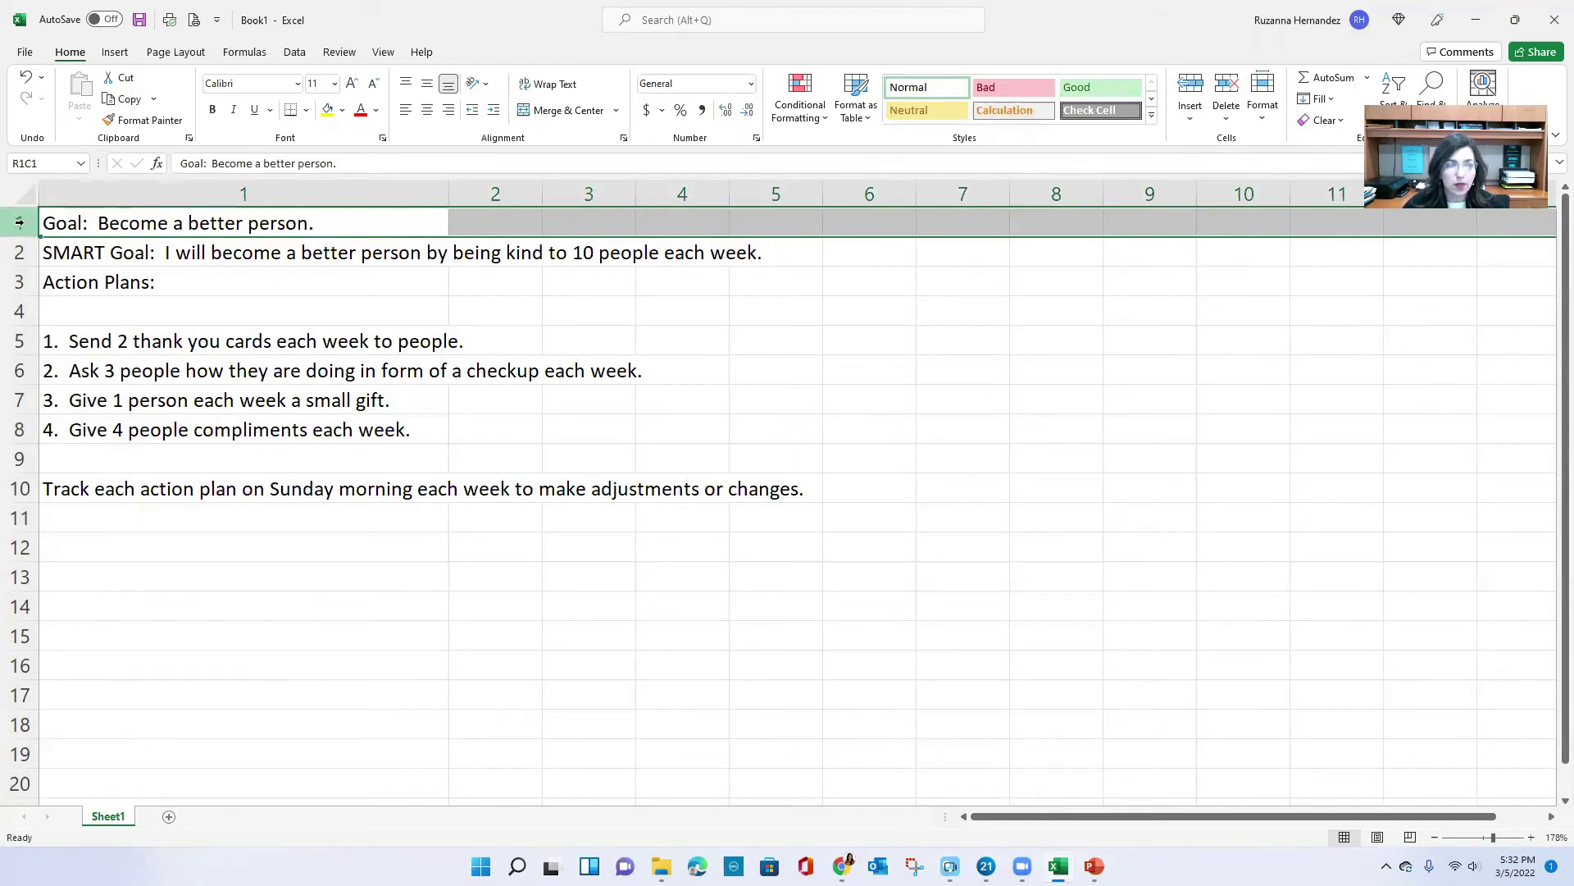
pyautogui.rightClick(26, 227)
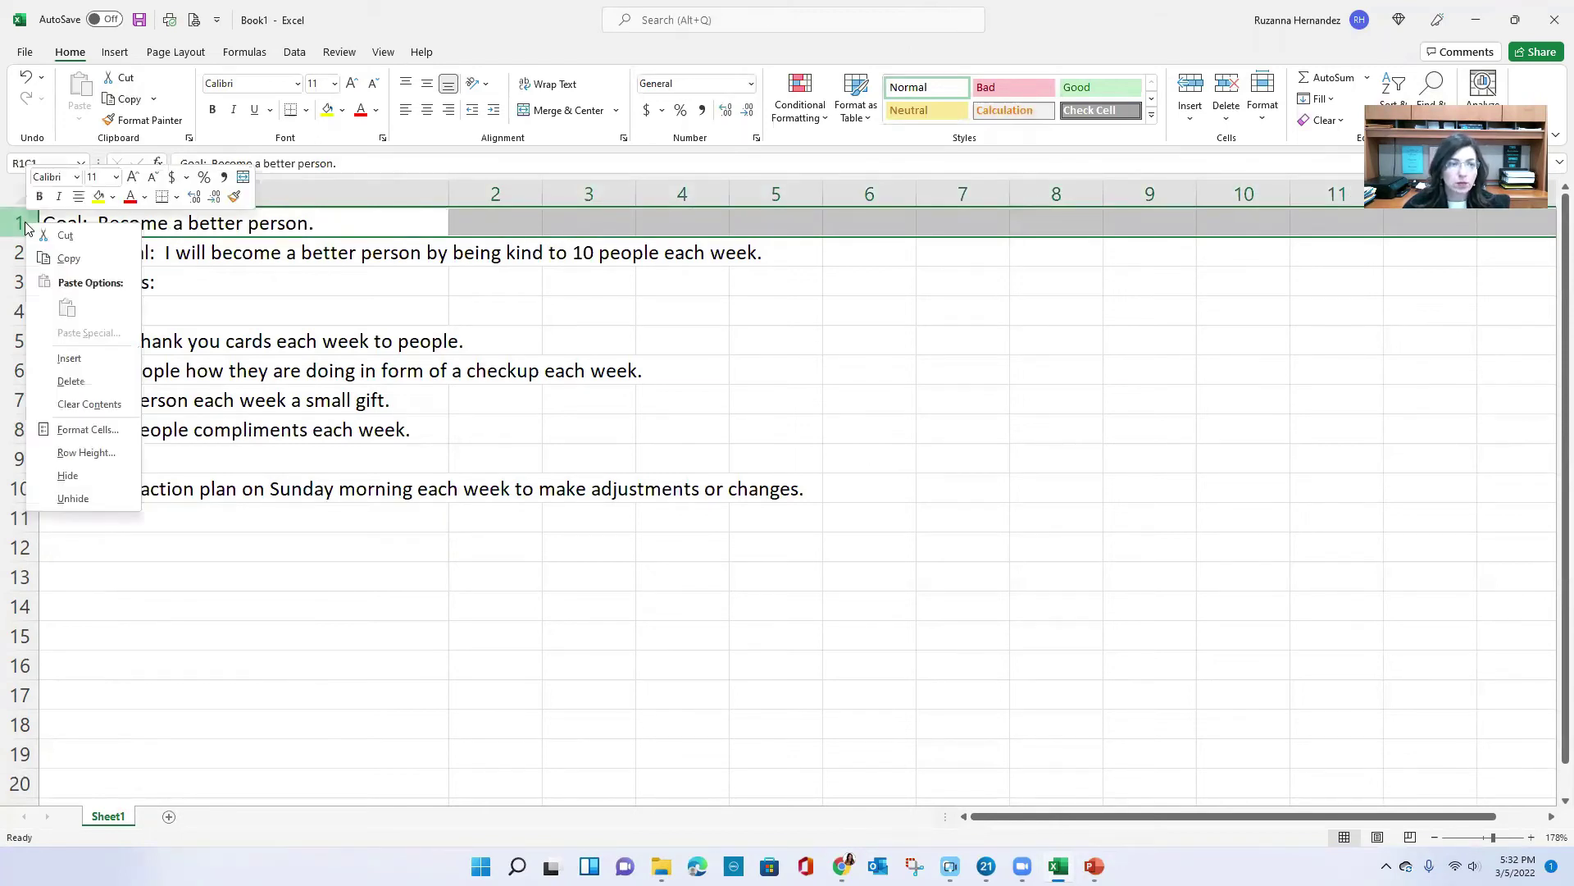
pyautogui.click(69, 358)
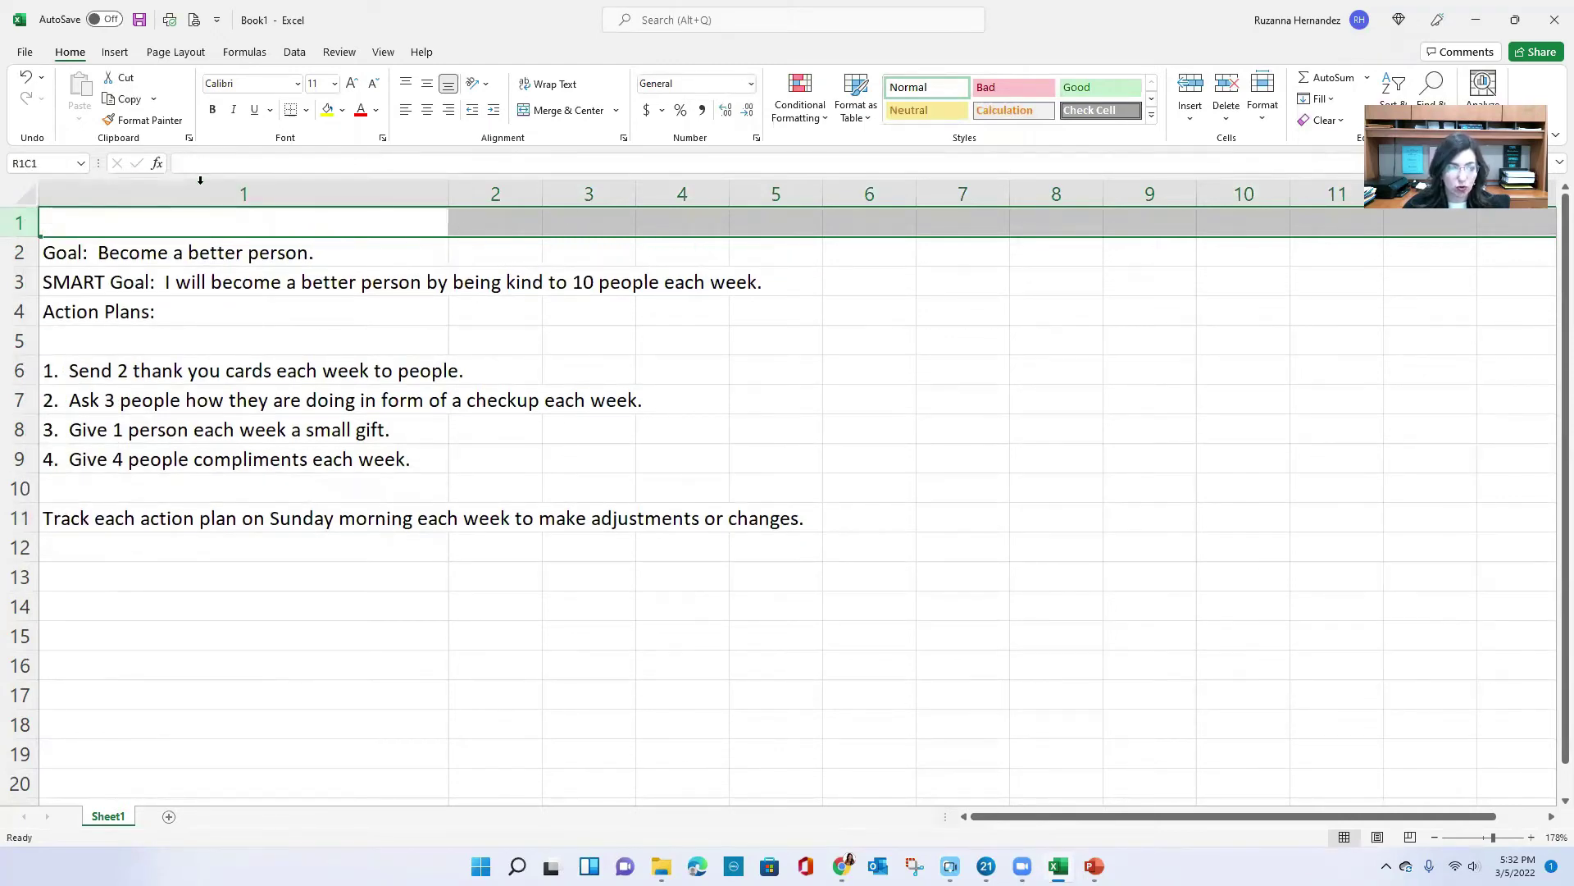
# Enter "Vision: At the end of 12 months, I will be a happier person, feeling good about myself." in the first cell of row 1
pyautogui.write('Vision:  At t')
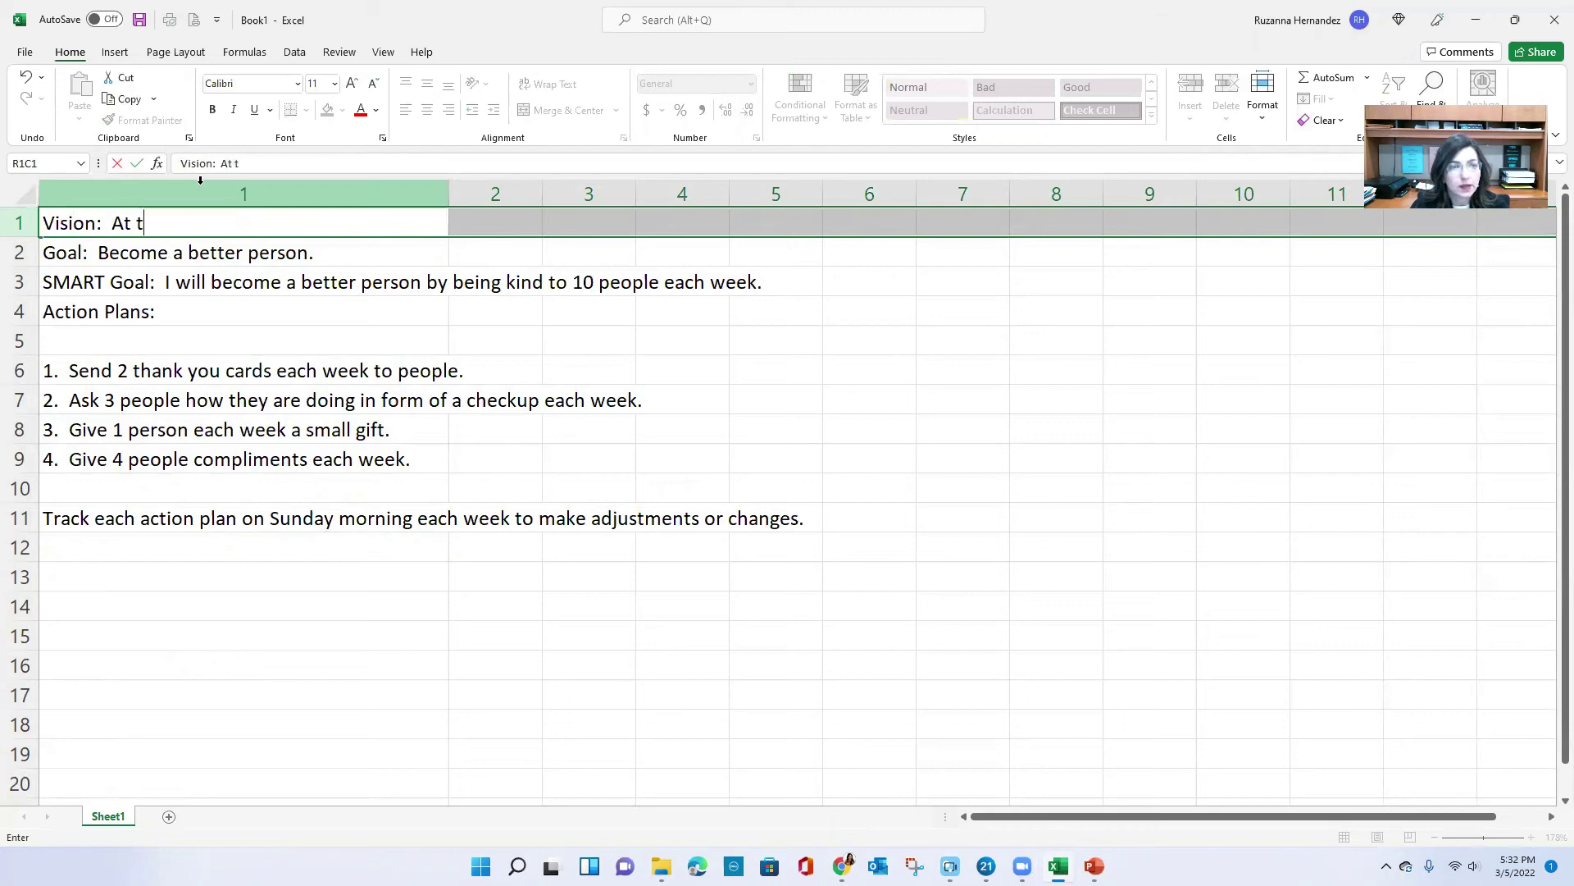
pyautogui.write('he end of 12 months, ')
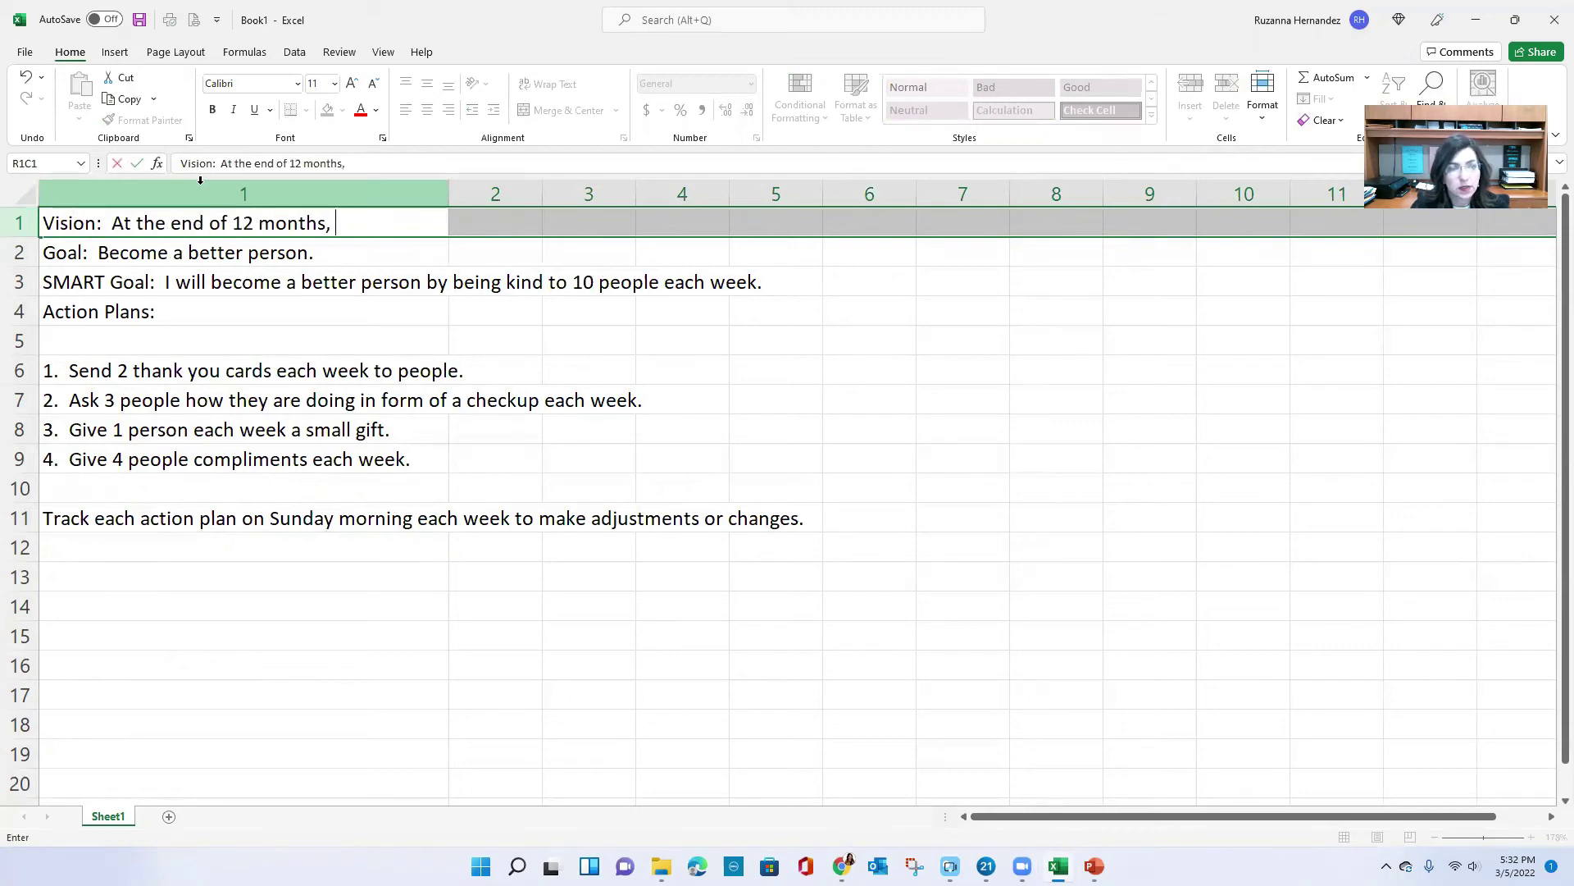
pyautogui.write('I will be a ha')
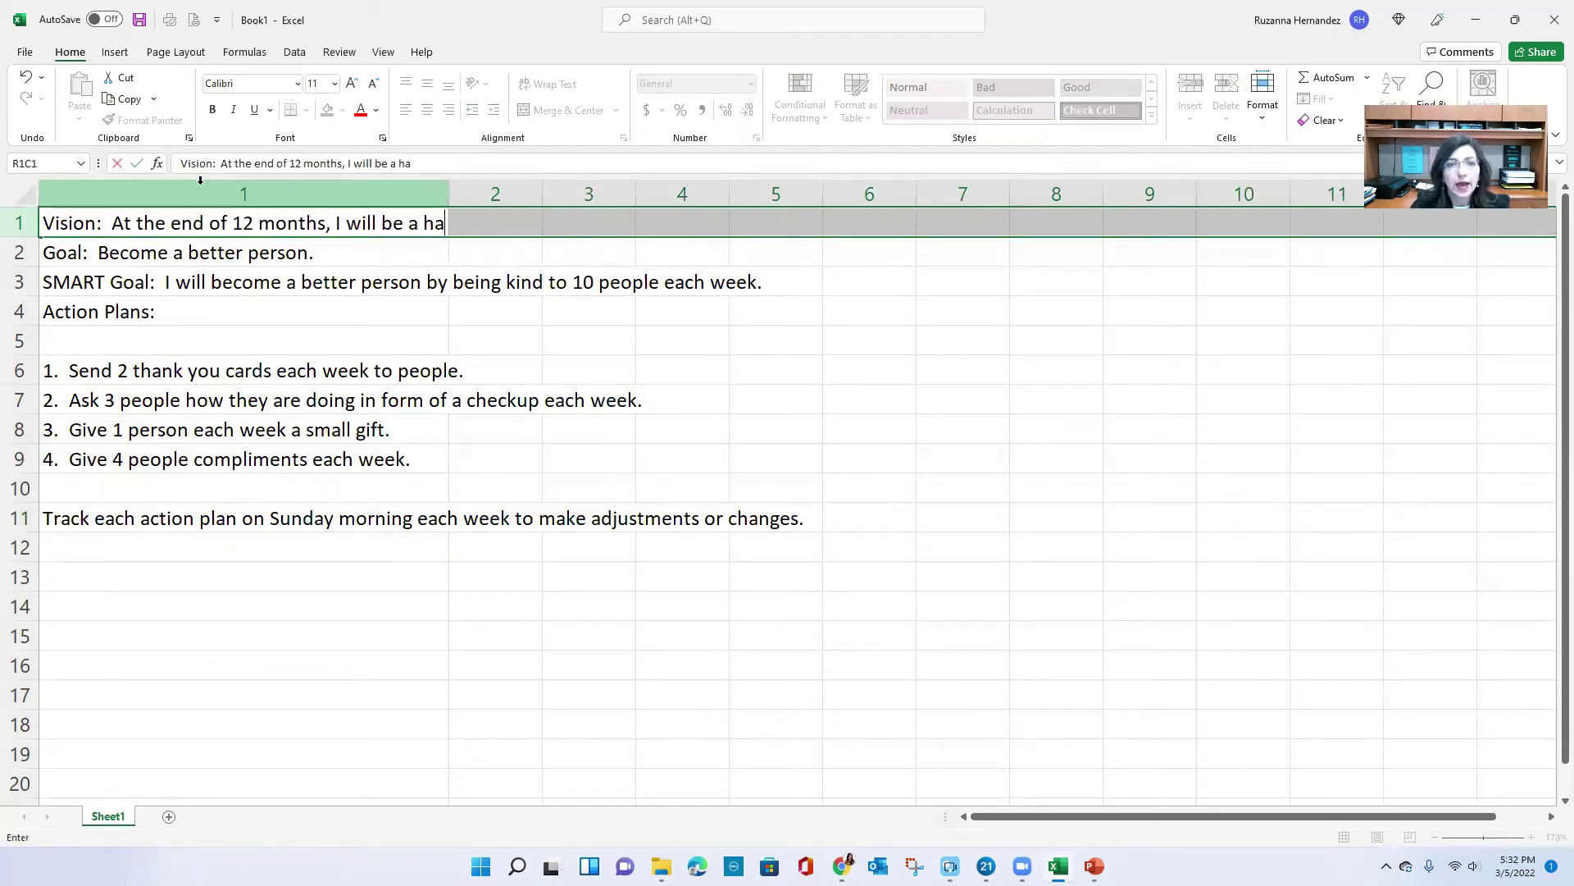
pyautogui.write('ppier pers')
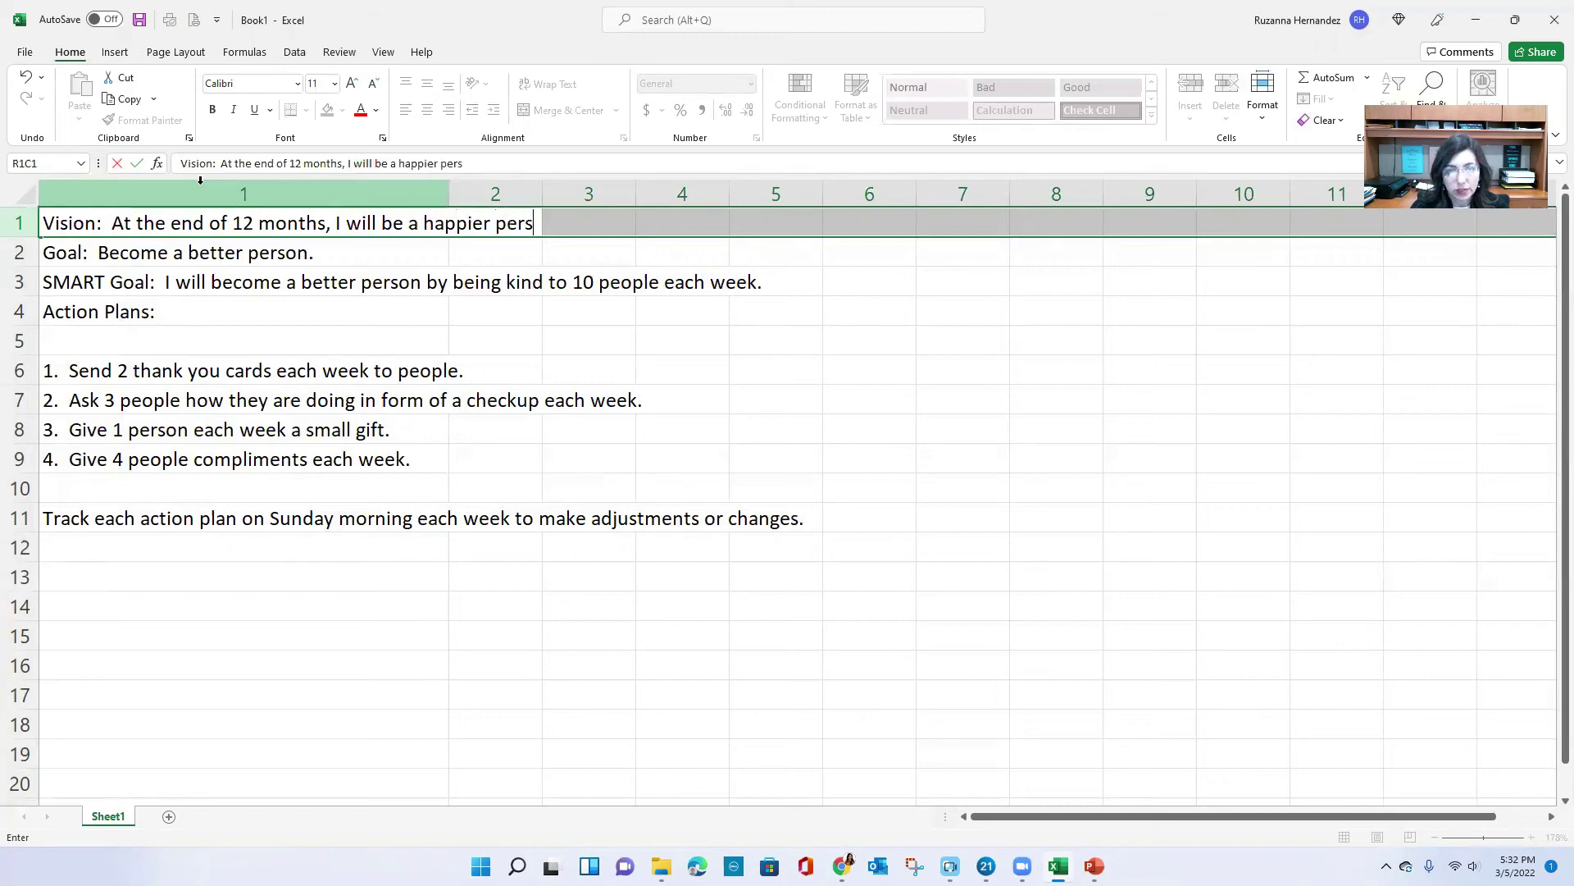
pyautogui.write('on, feeling good about myself.')
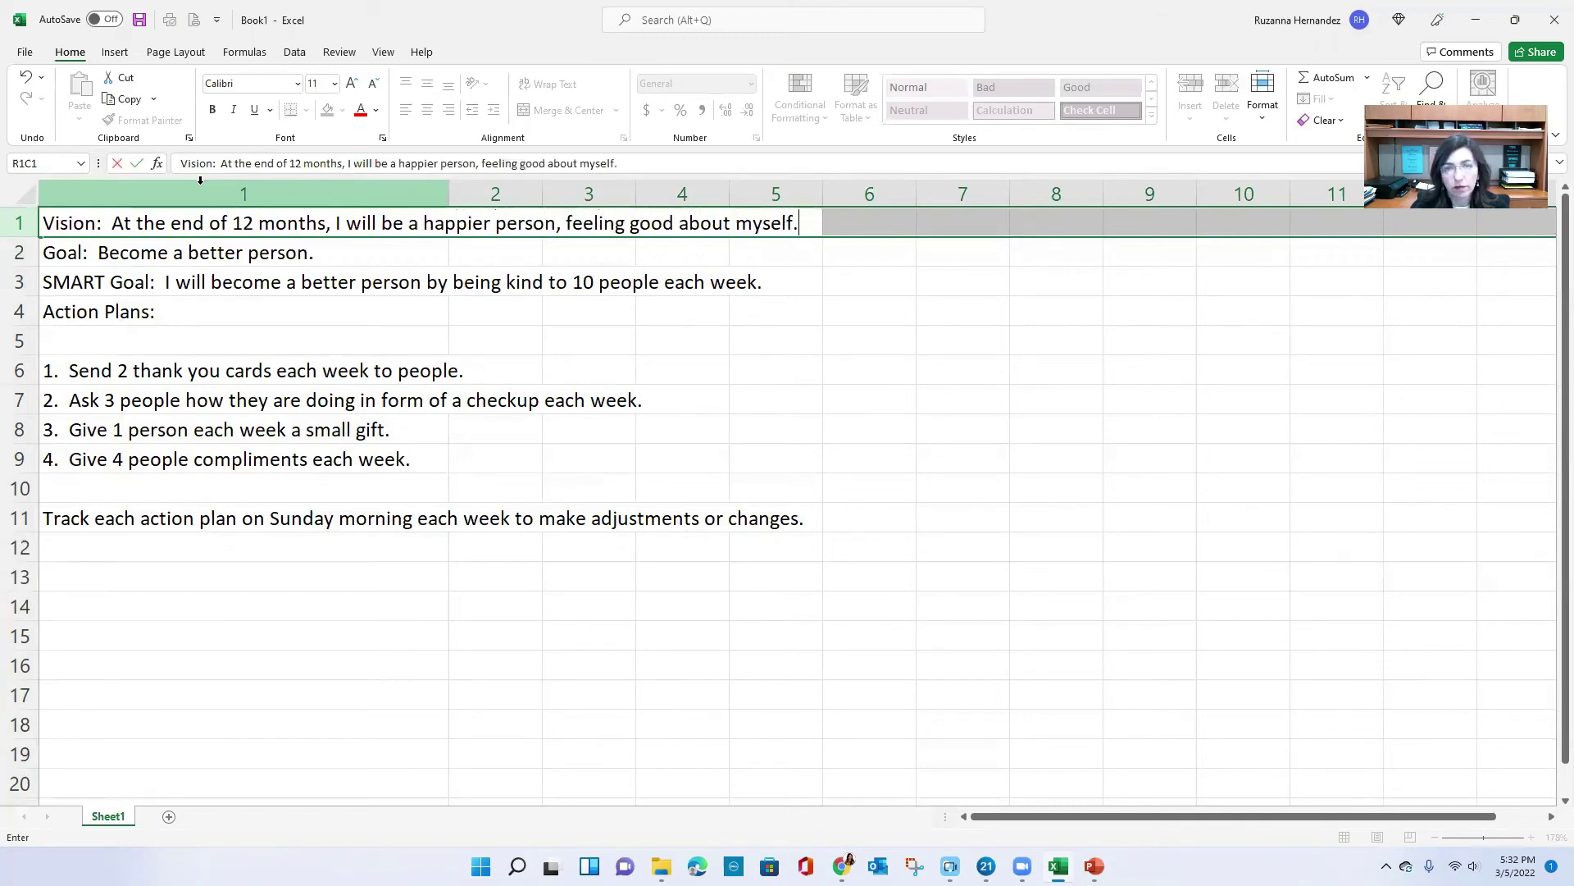
pyautogui.press('Tab')
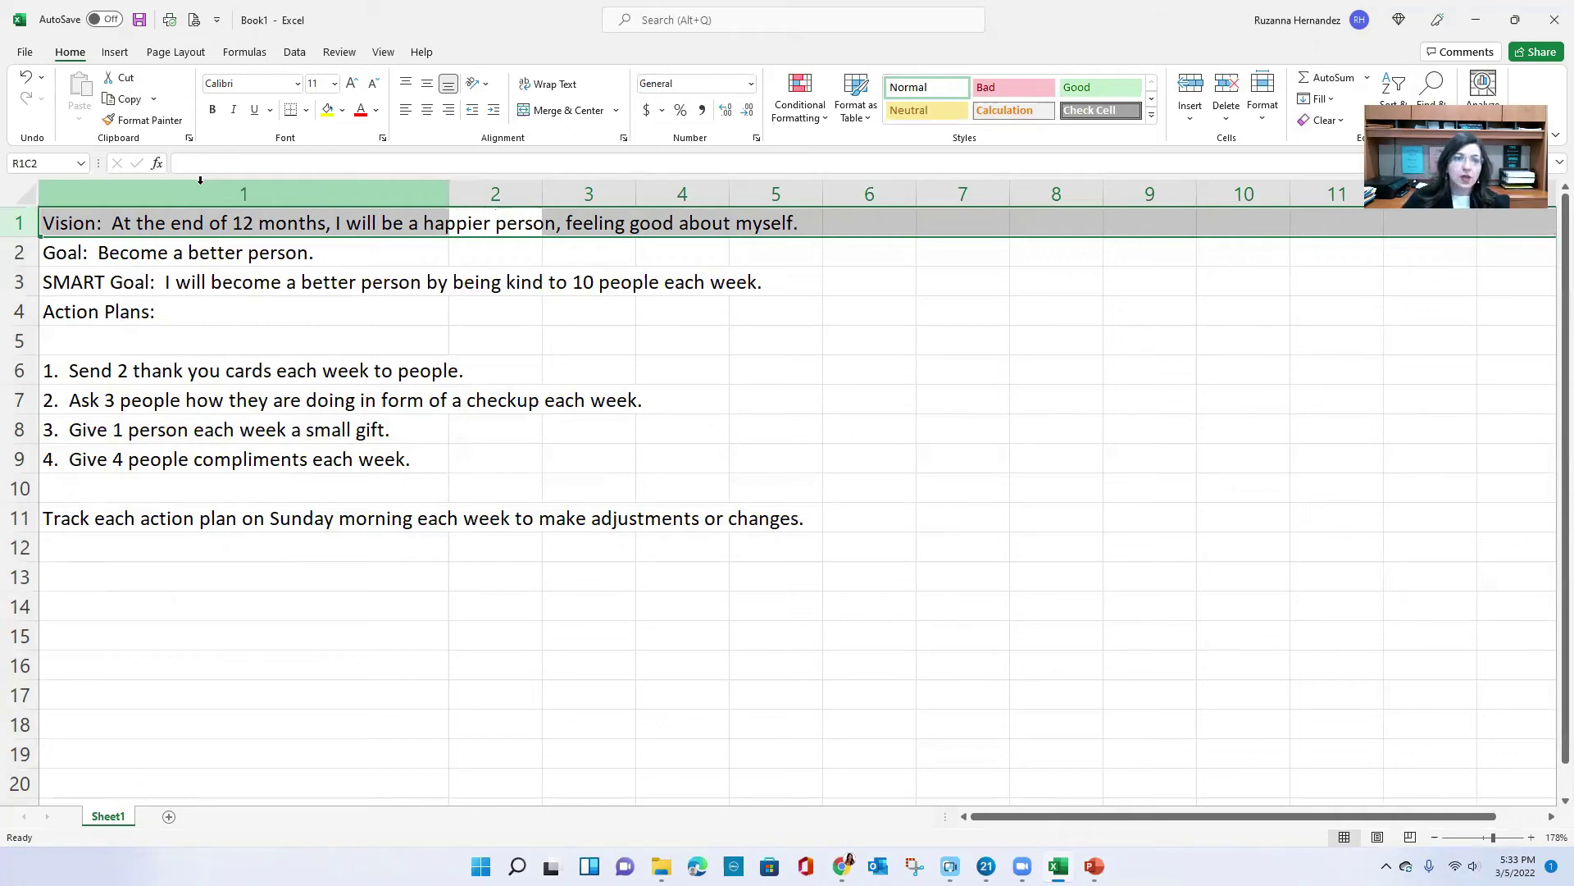
pyautogui.click(316, 436)
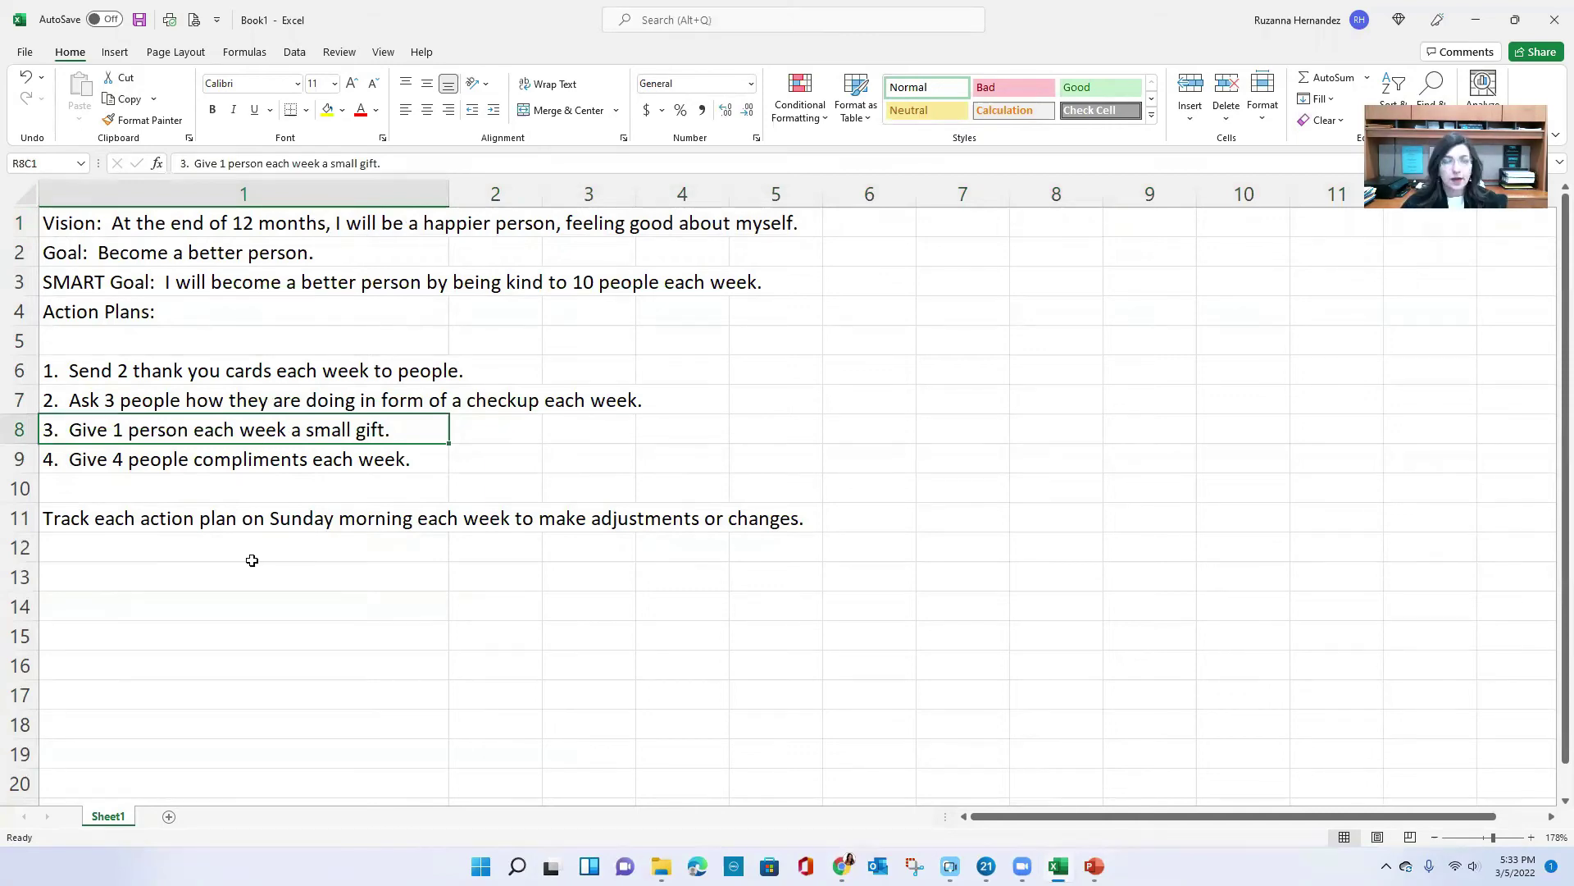
pyautogui.click(423, 565)
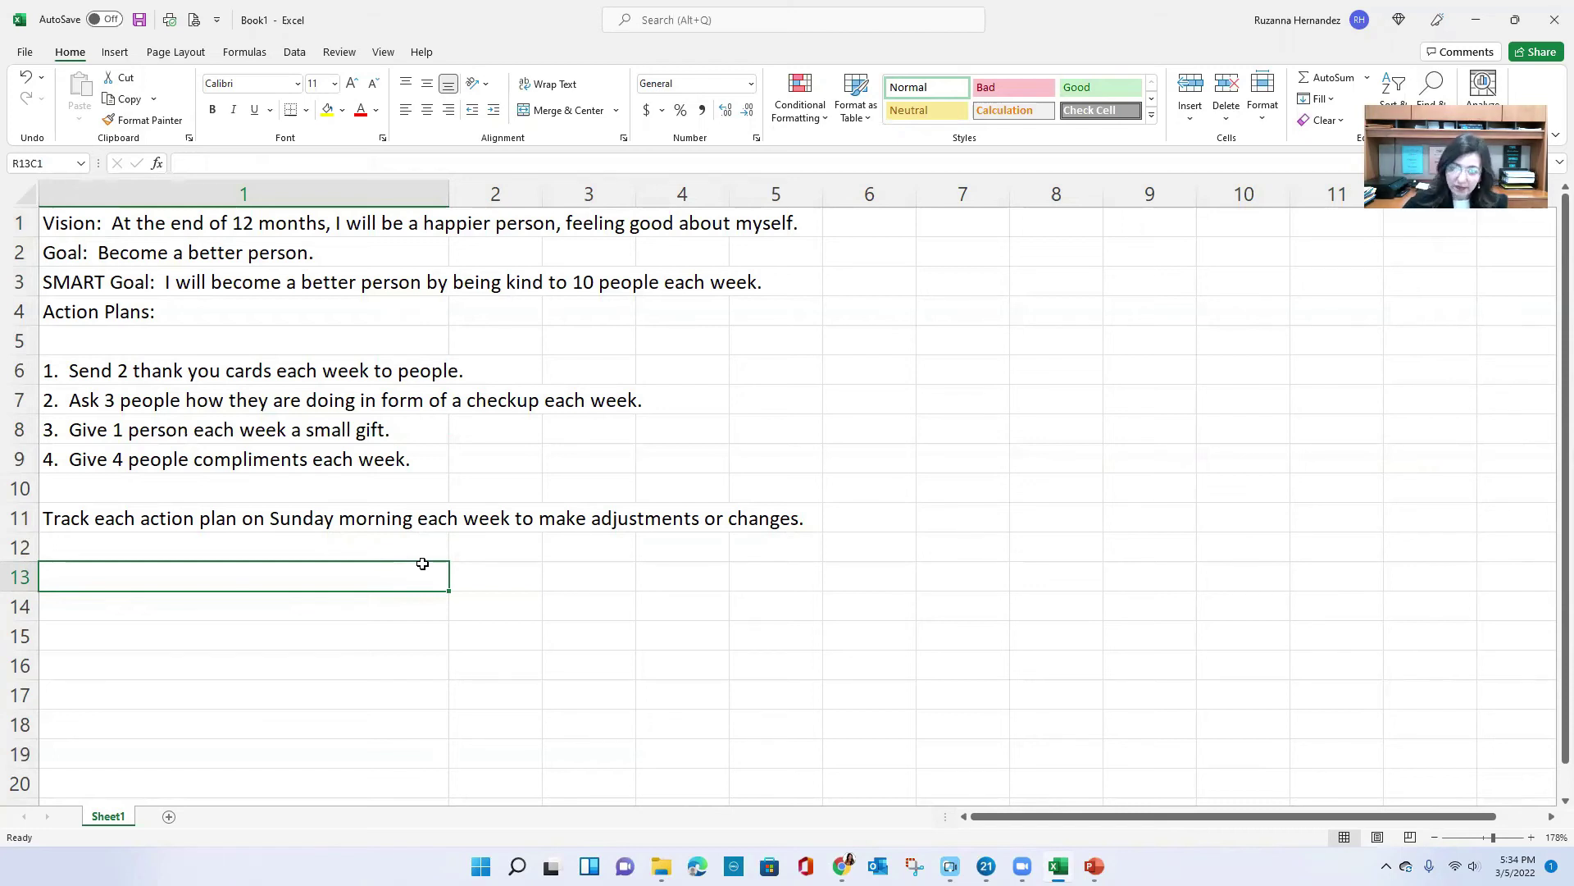
# Switch to the Chrome window with the new tab, enlarge it to full screen and load efficiencyandorganization.com
pyautogui.moveTo(1022, 866)
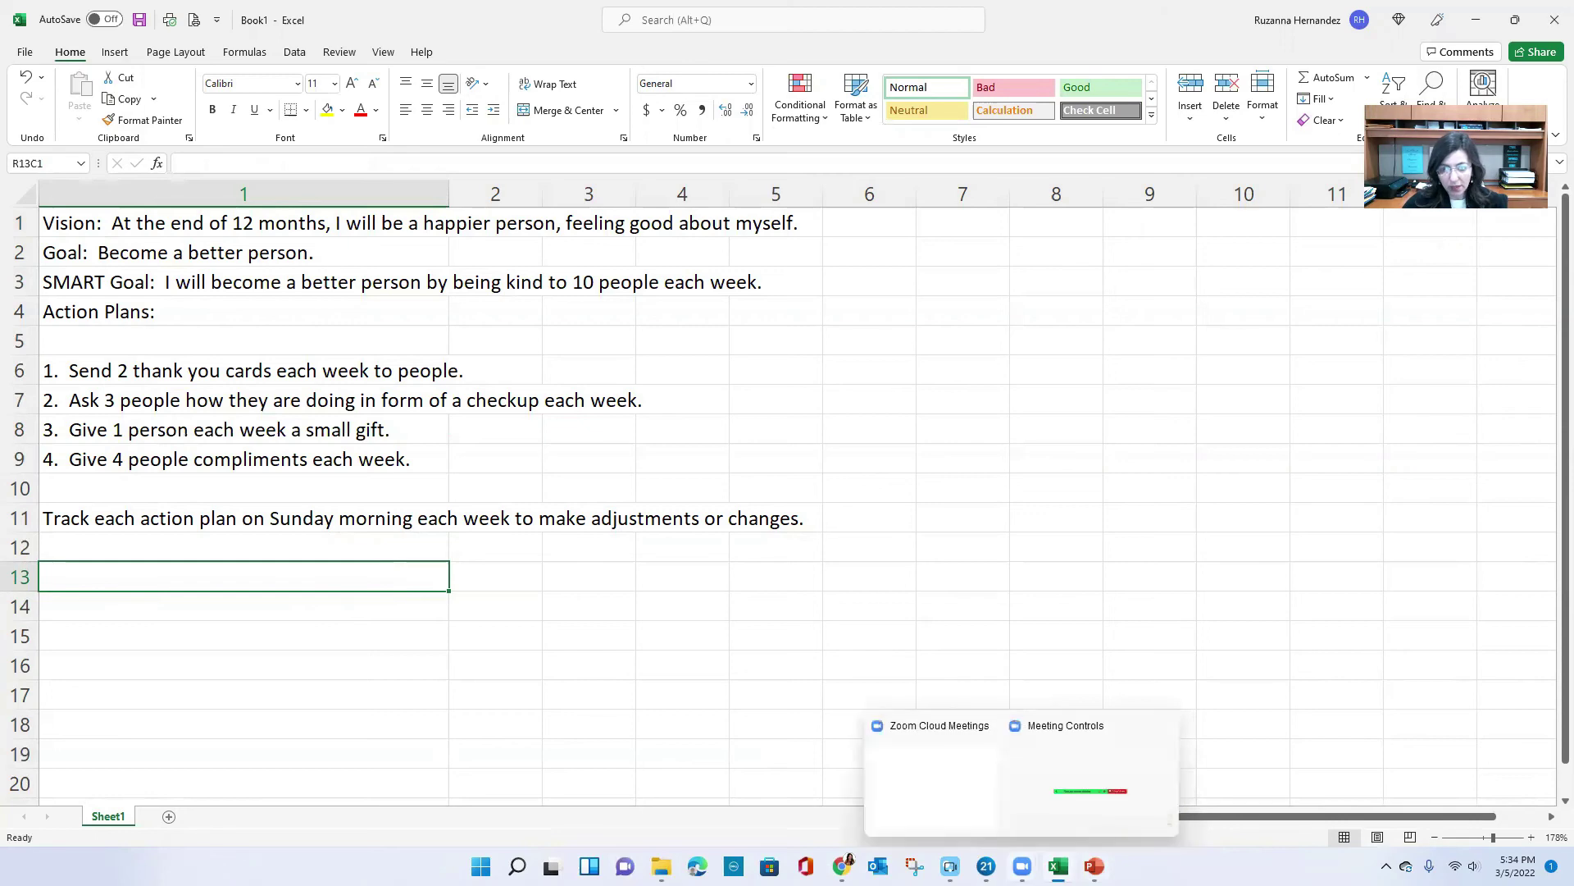
pyautogui.moveTo(1094, 866)
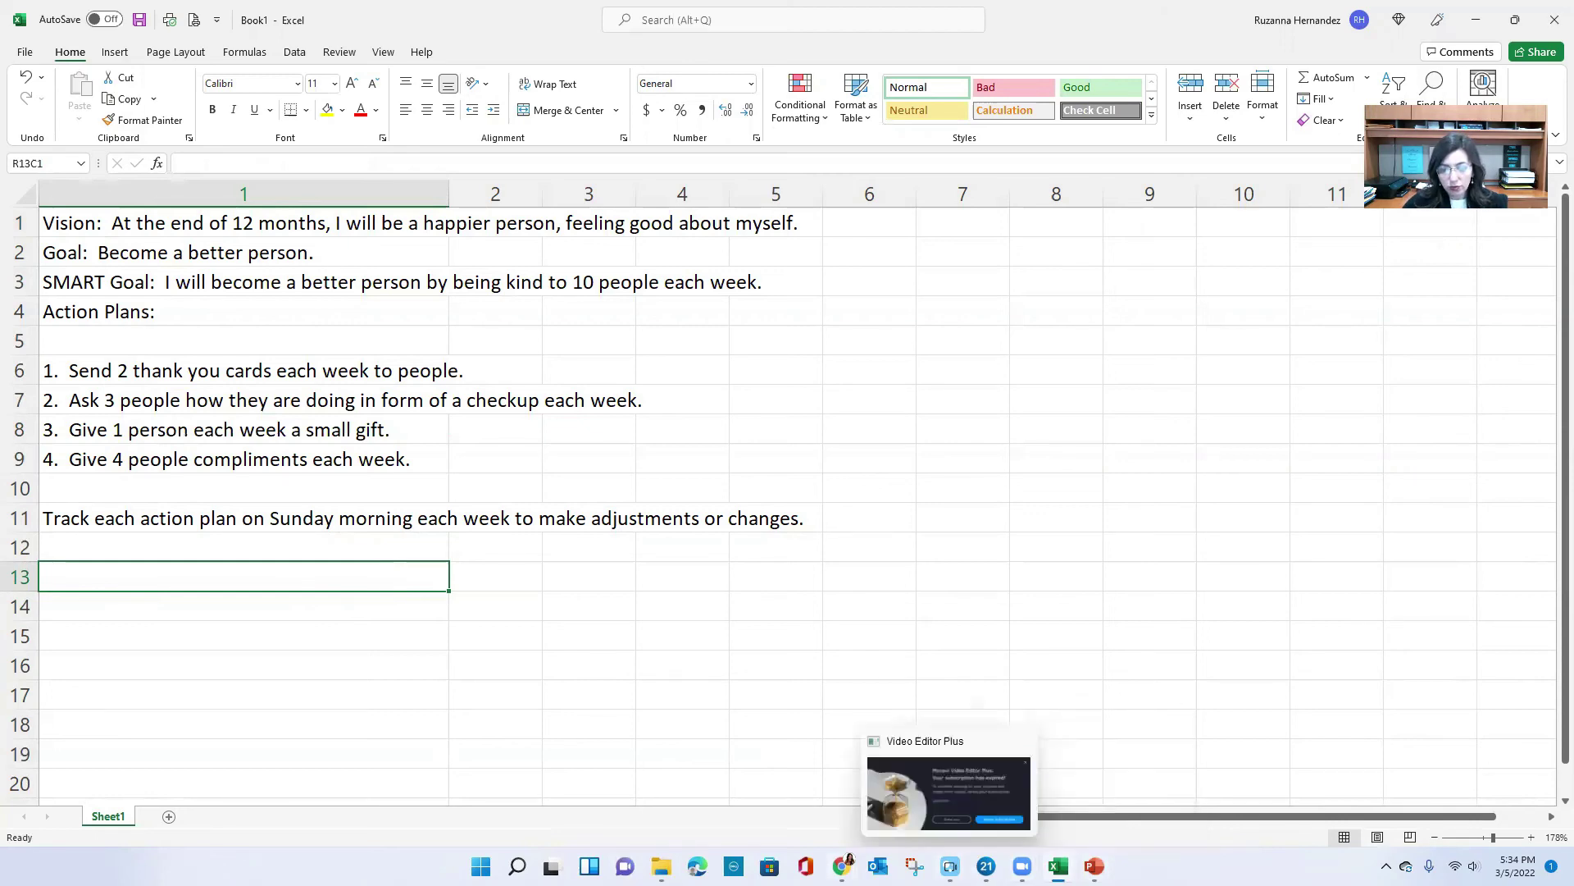
pyautogui.click(869, 790)
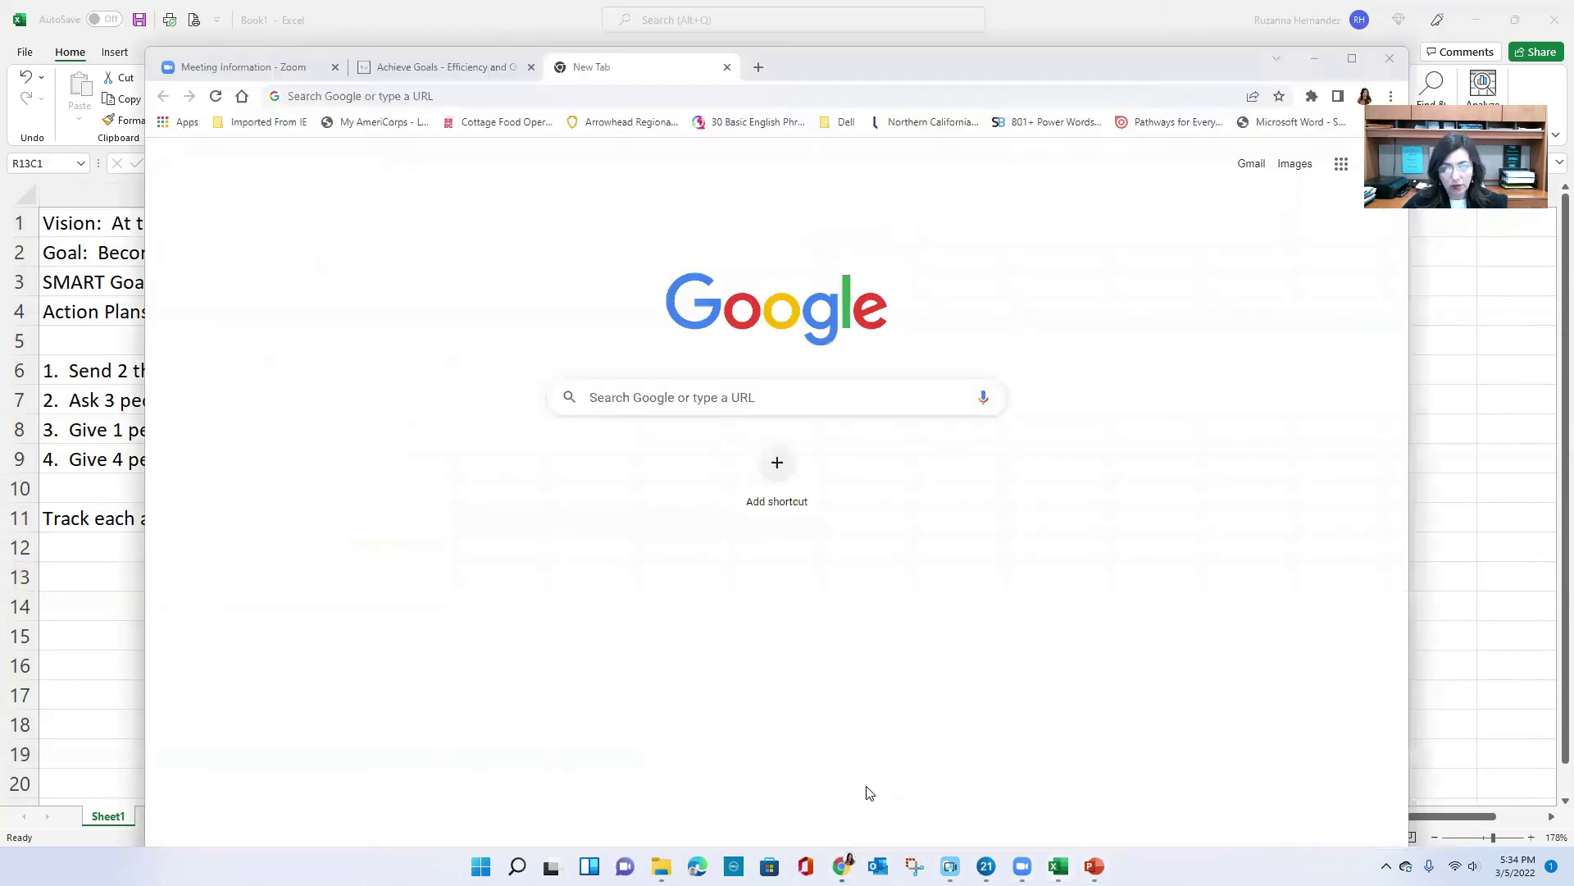
pyautogui.doubleClick(667, 82)
pyautogui.write('effici')
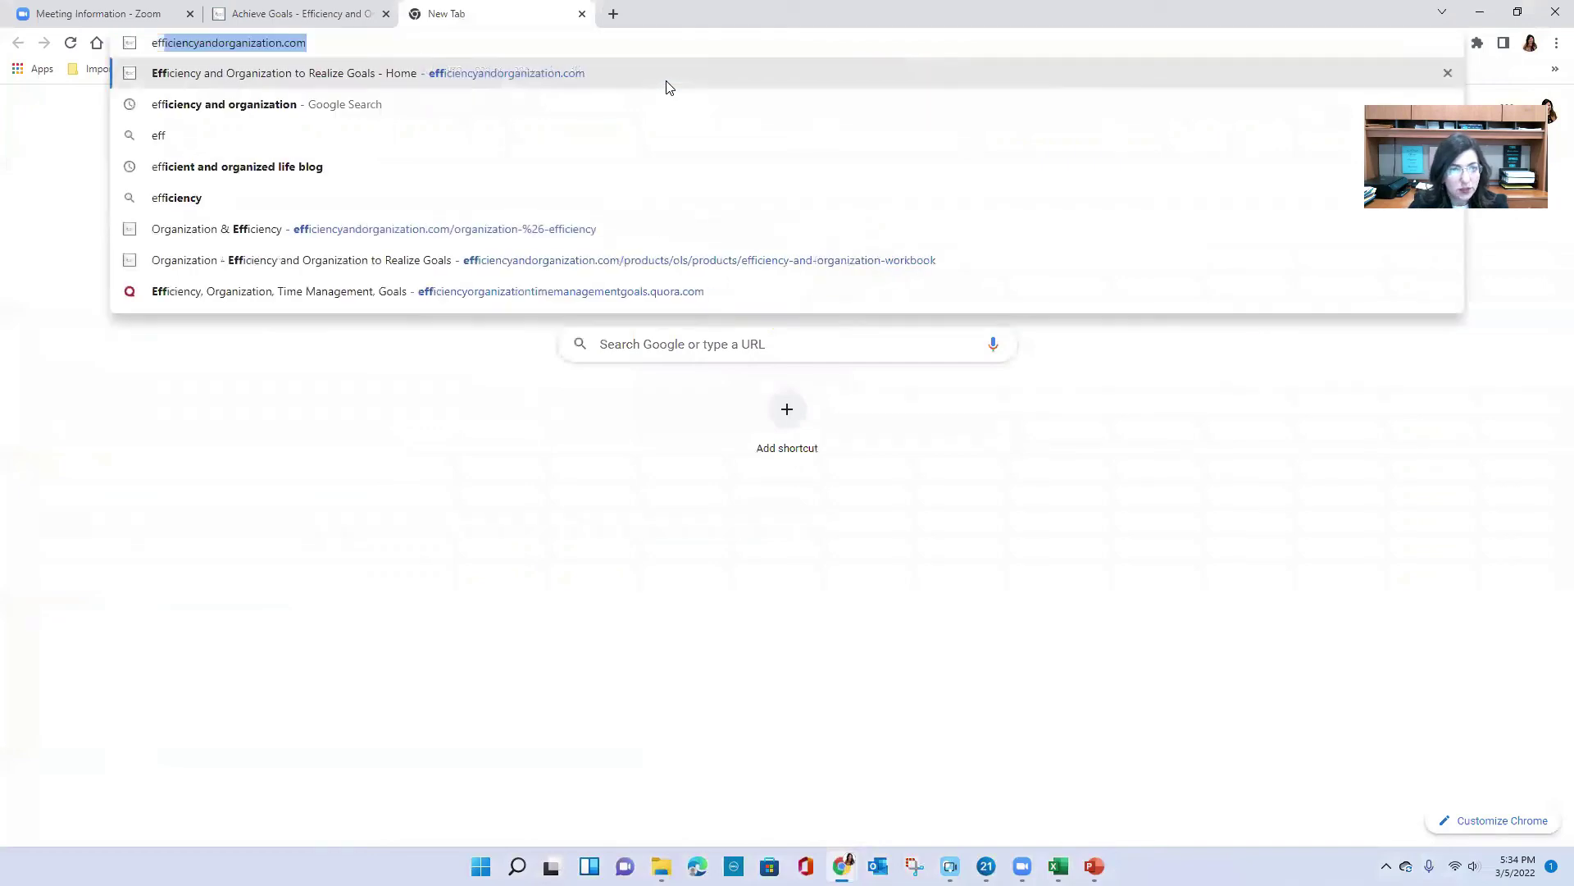
pyautogui.write('encyandorganization')
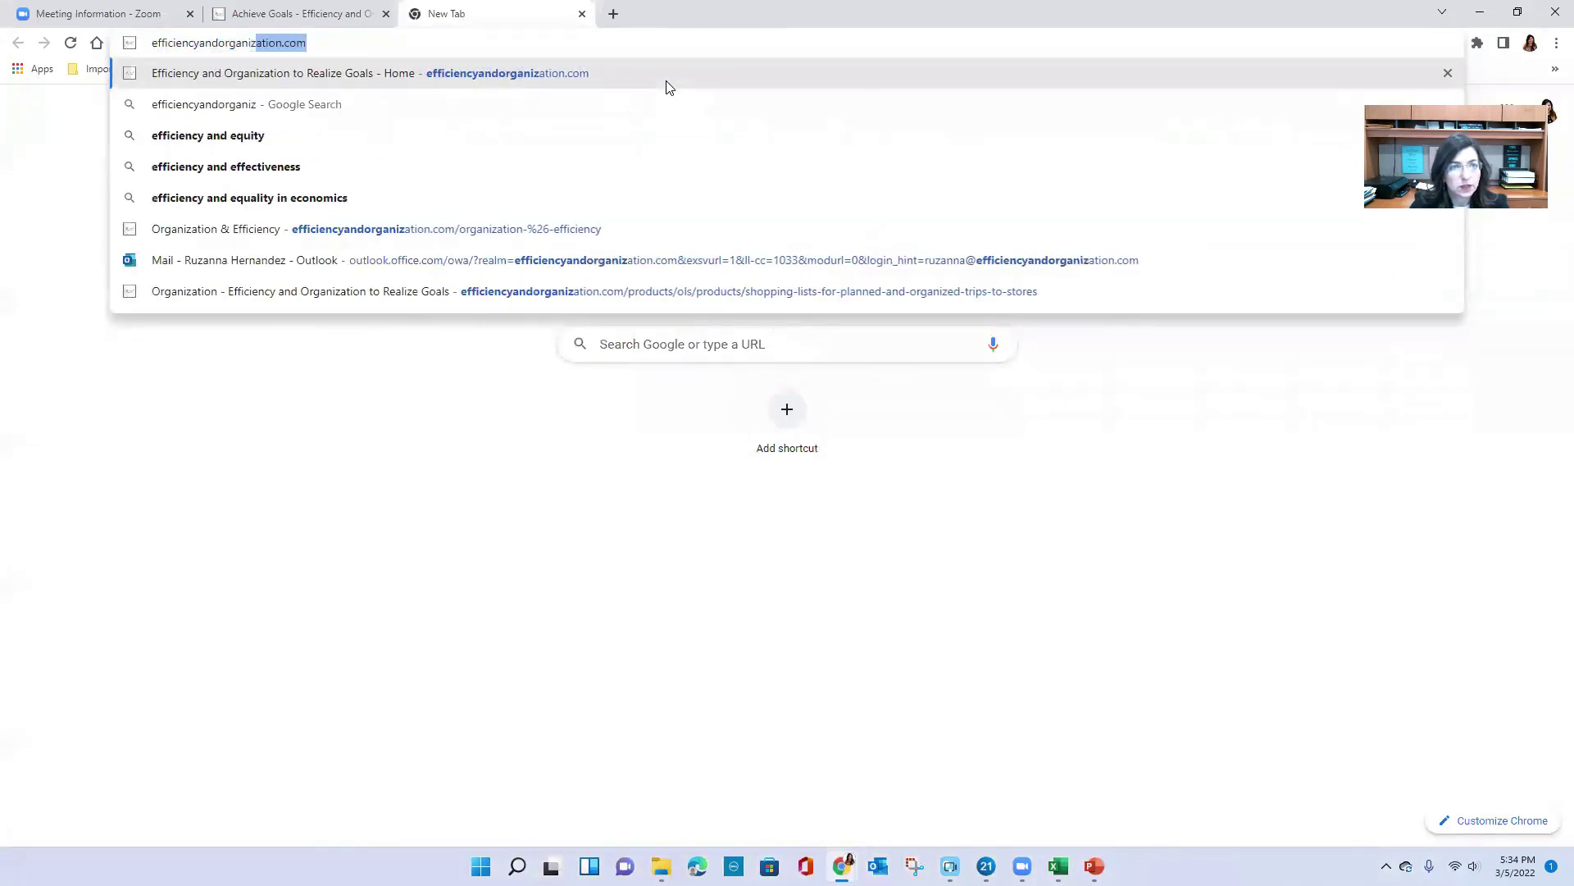
pyautogui.press('Return')
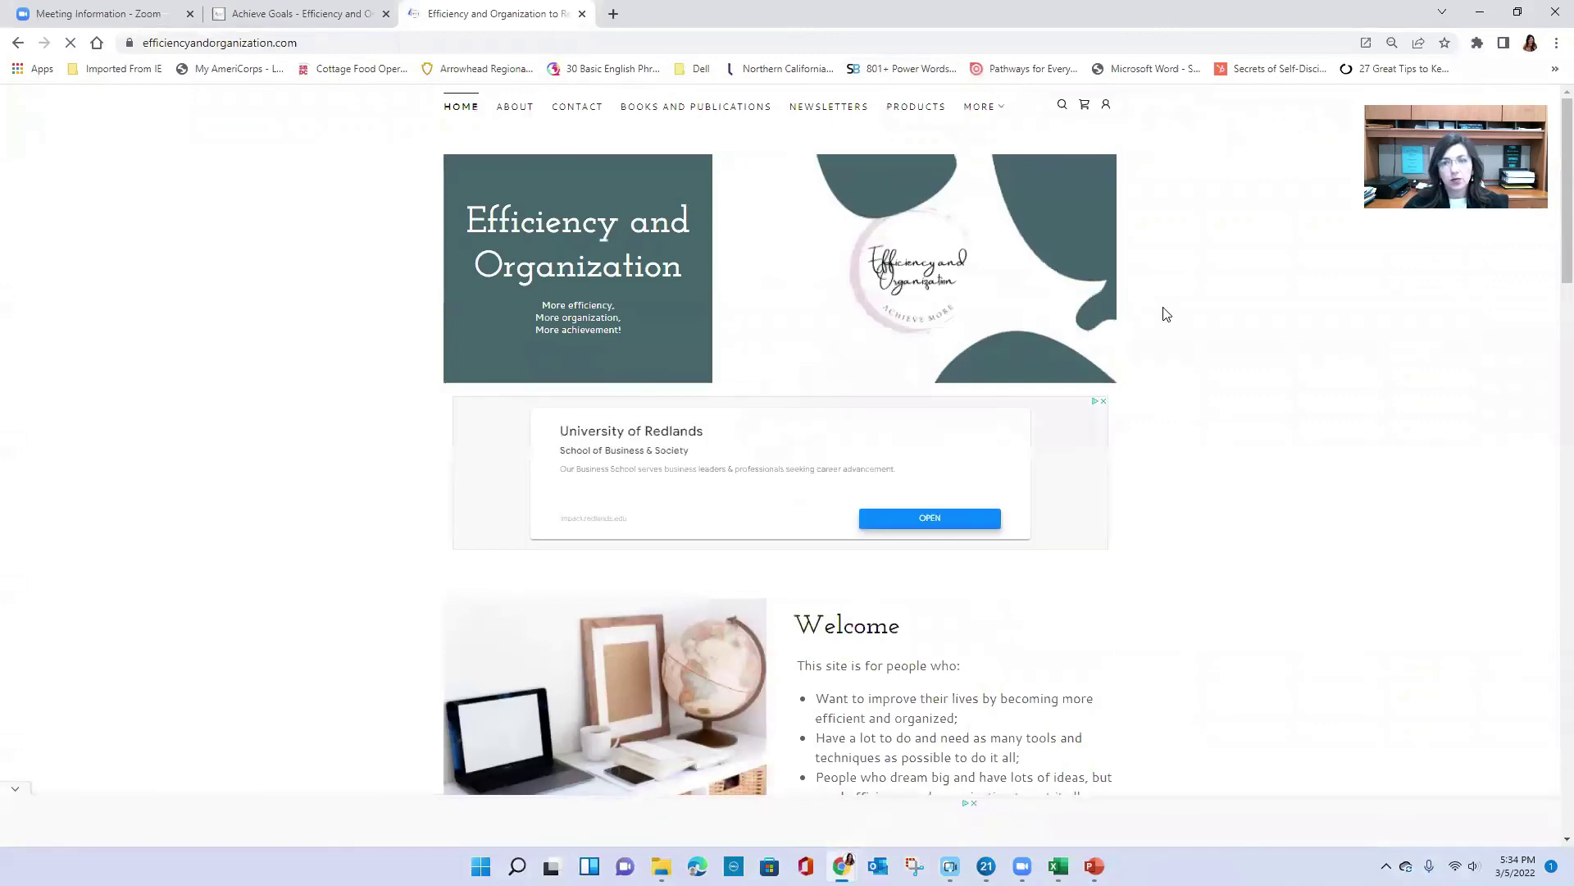
# Look through the home page's focus areas and open the All About Goals page from the footer links
pyautogui.scroll(-2, 1165, 328)
pyautogui.scroll(-6, 1164, 336)
pyautogui.scroll(-3, 937, 383)
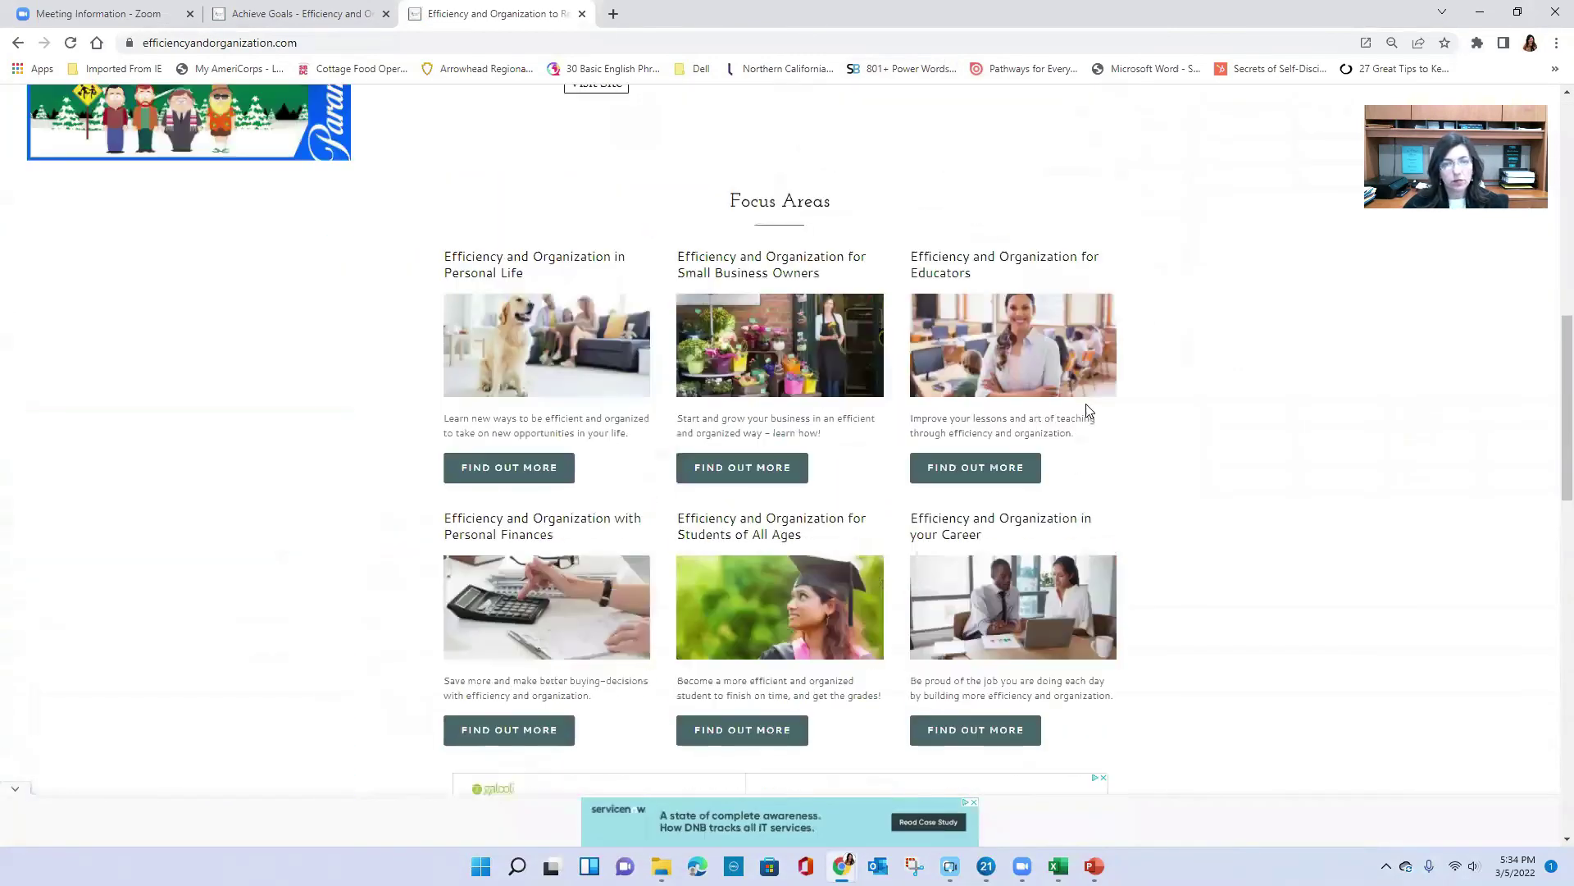
pyautogui.scroll(-2, 937, 383)
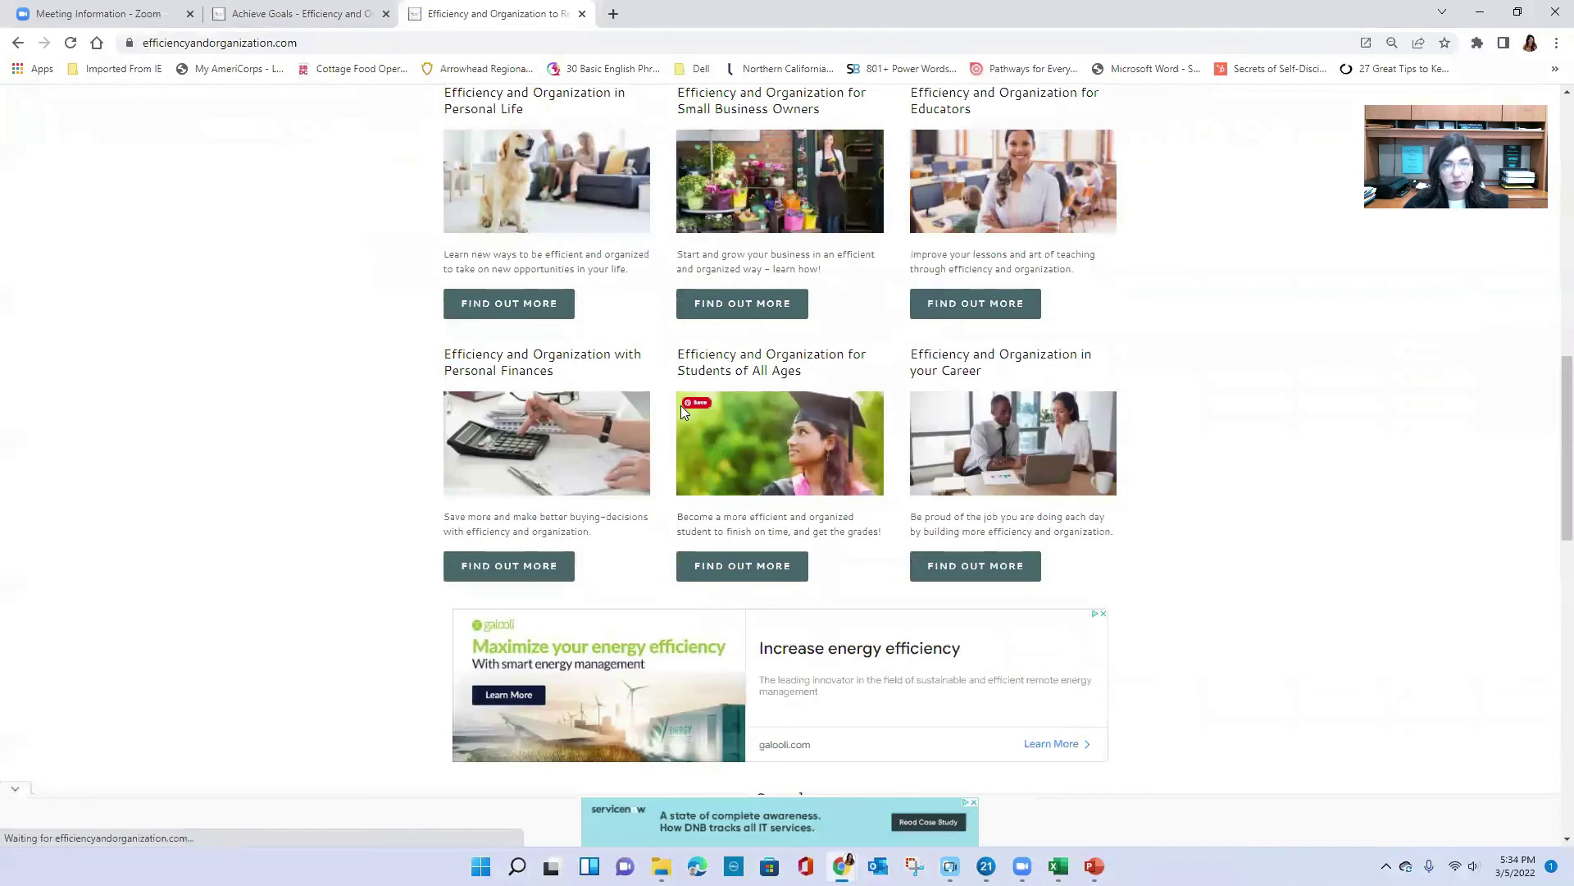
pyautogui.scroll(-3, 682, 411)
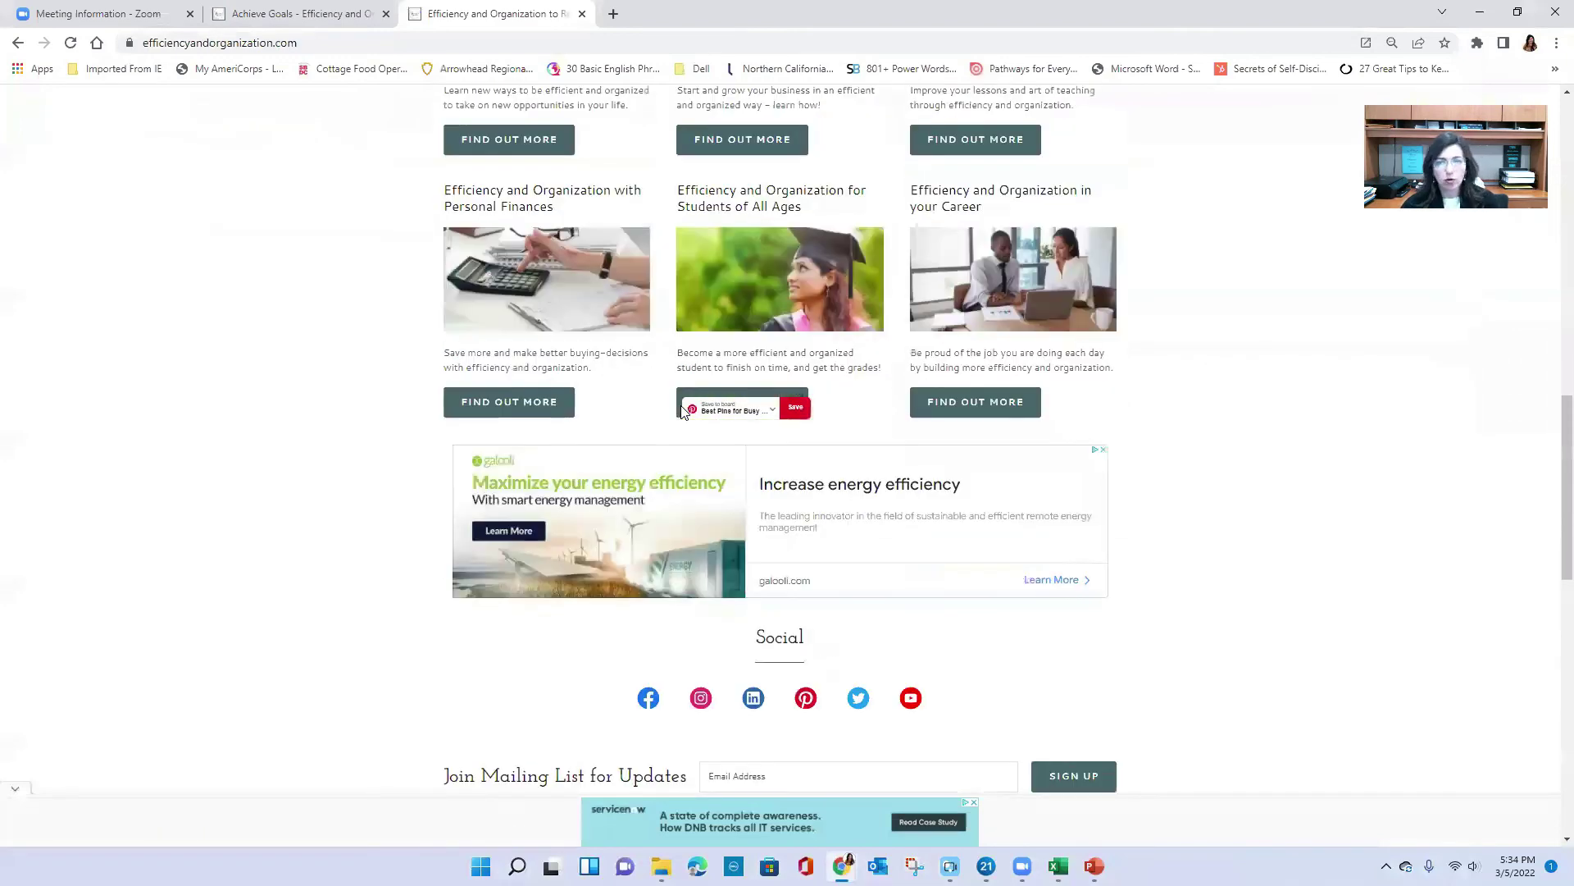
pyautogui.scroll(3, 689, 402)
pyautogui.scroll(-2, 688, 402)
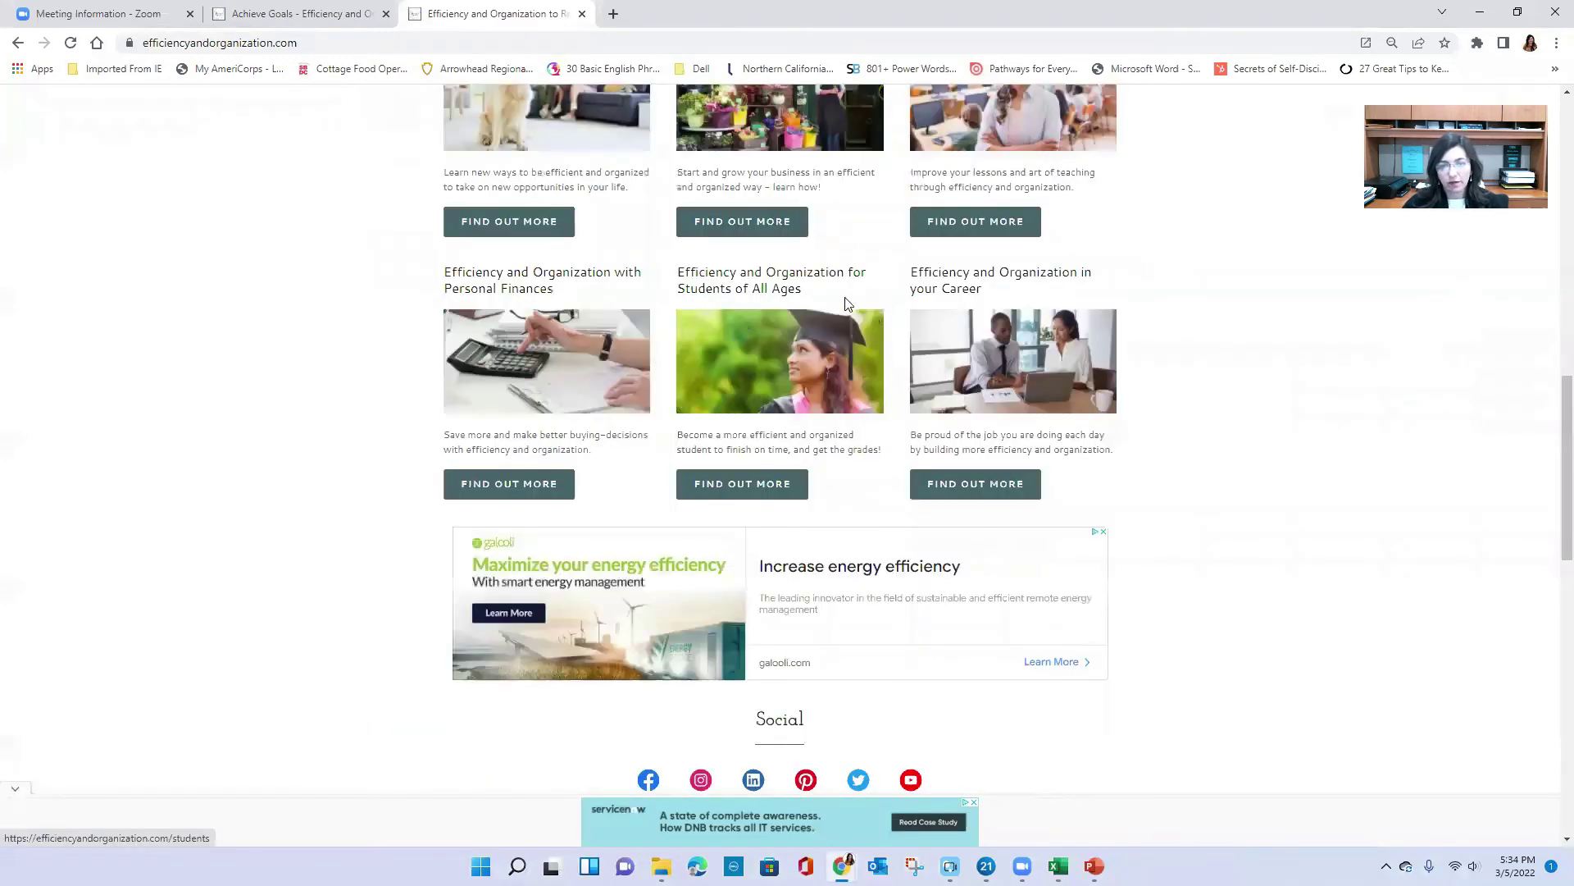
pyautogui.scroll(-14, 845, 361)
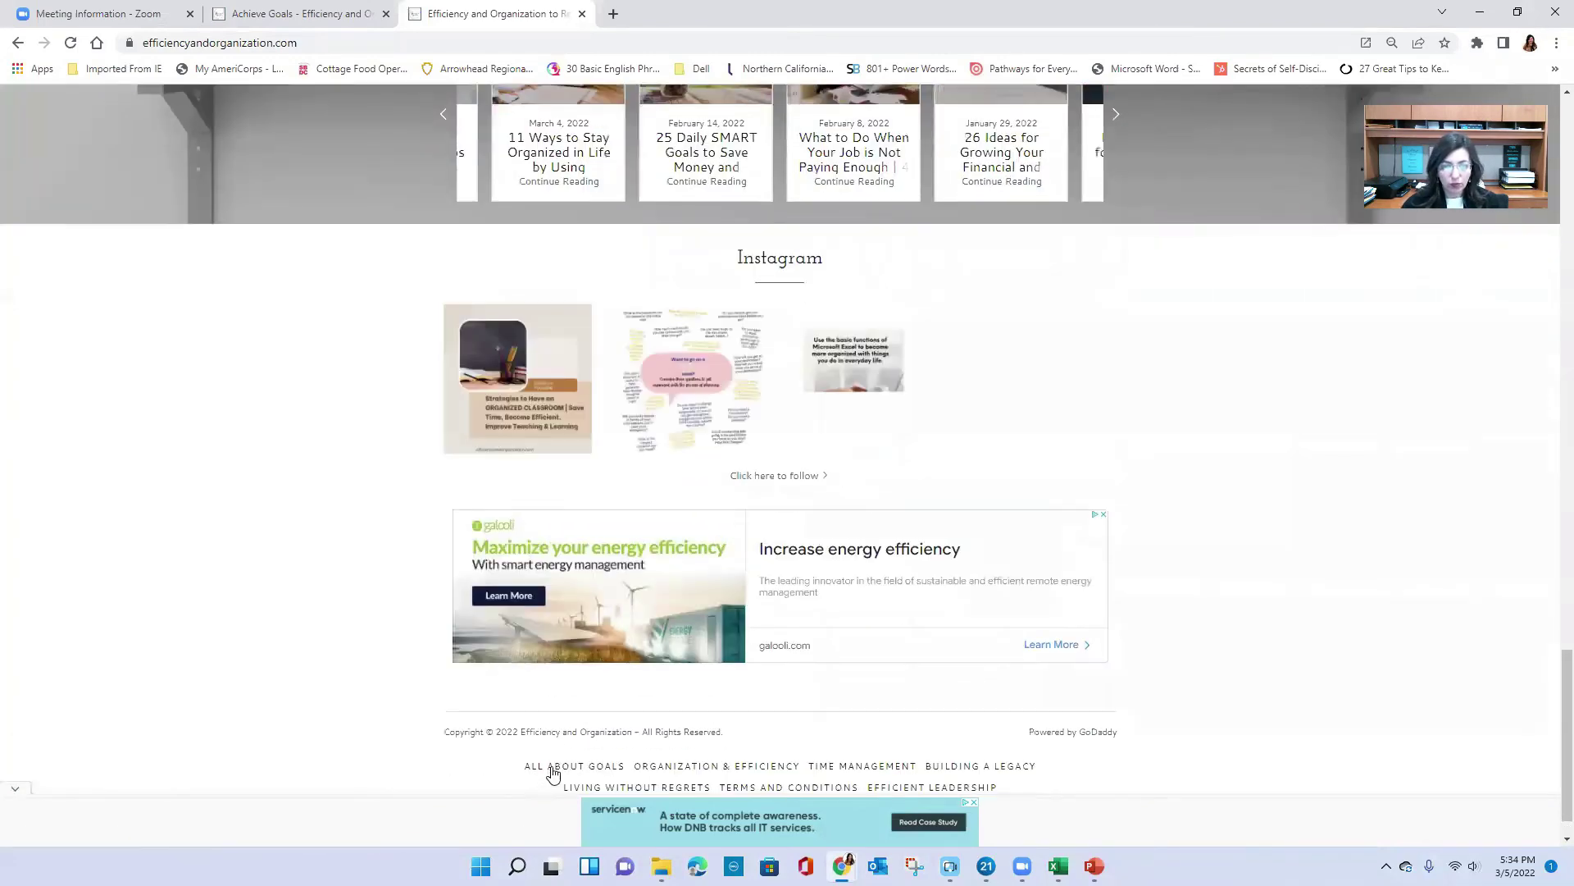
pyautogui.click(562, 771)
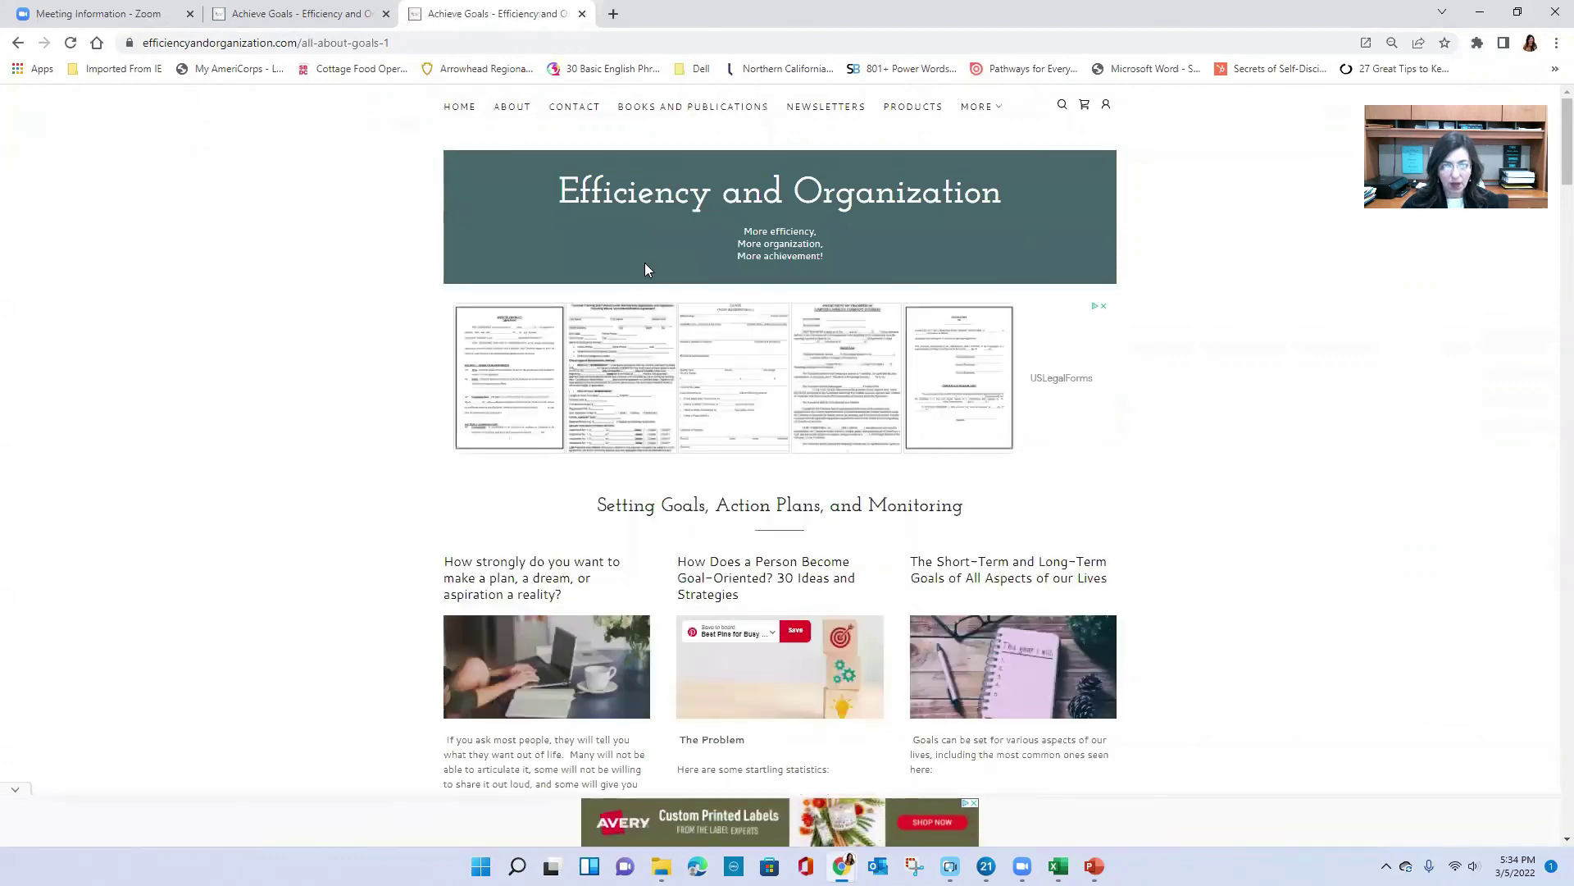
# Browse the goal-setting articles on the All About Goals page and find the Goal Achievement Process infographic
pyautogui.scroll(-2, 665, 328)
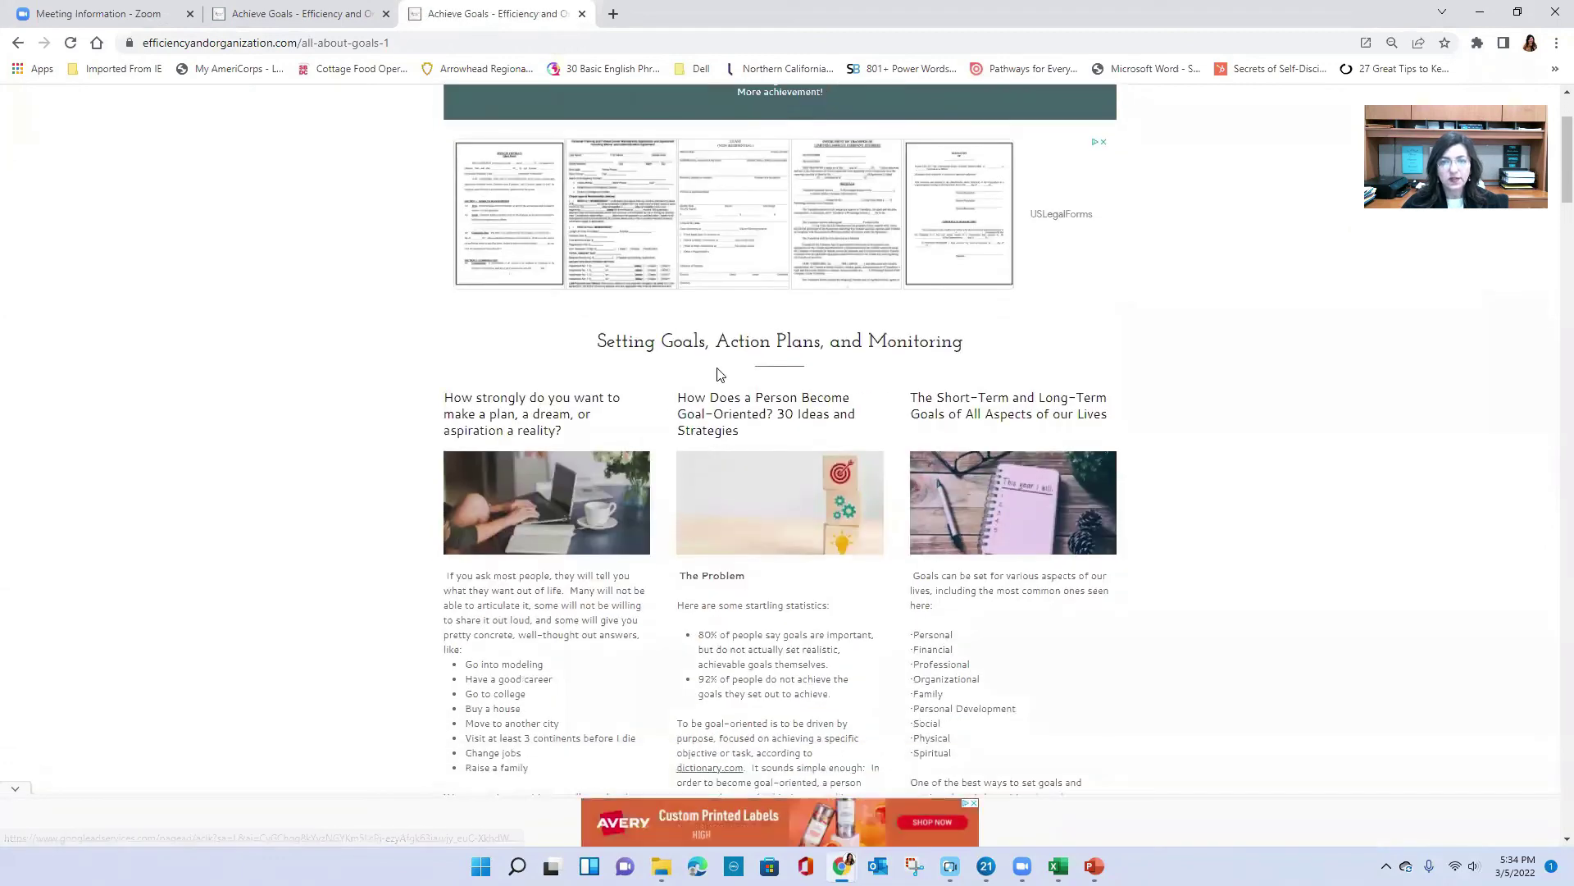
pyautogui.scroll(-5, 928, 363)
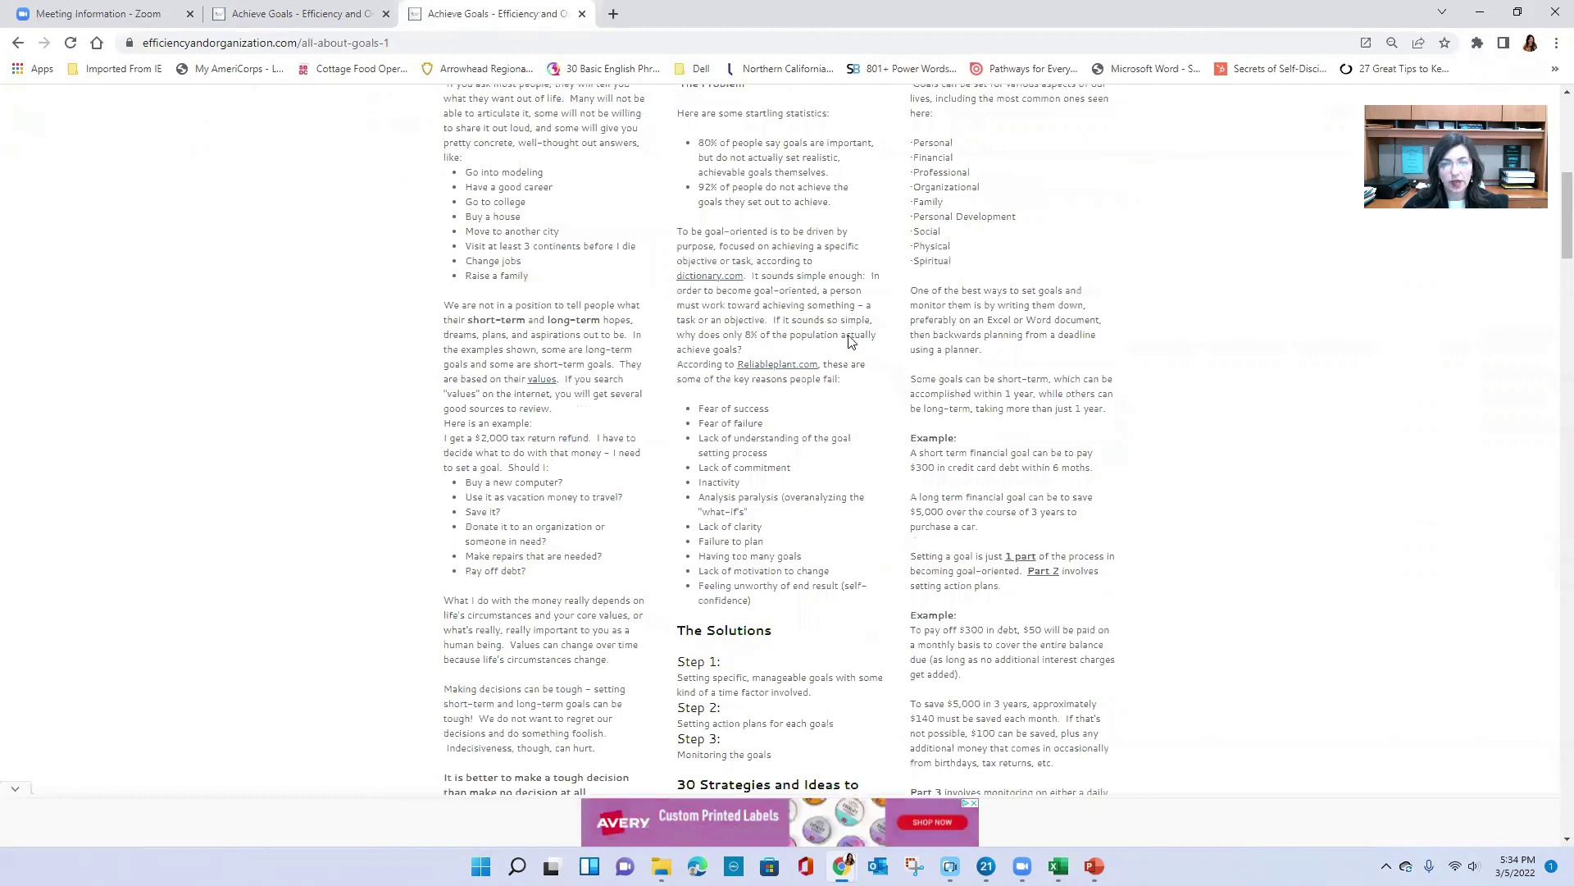
pyautogui.scroll(-20, 849, 341)
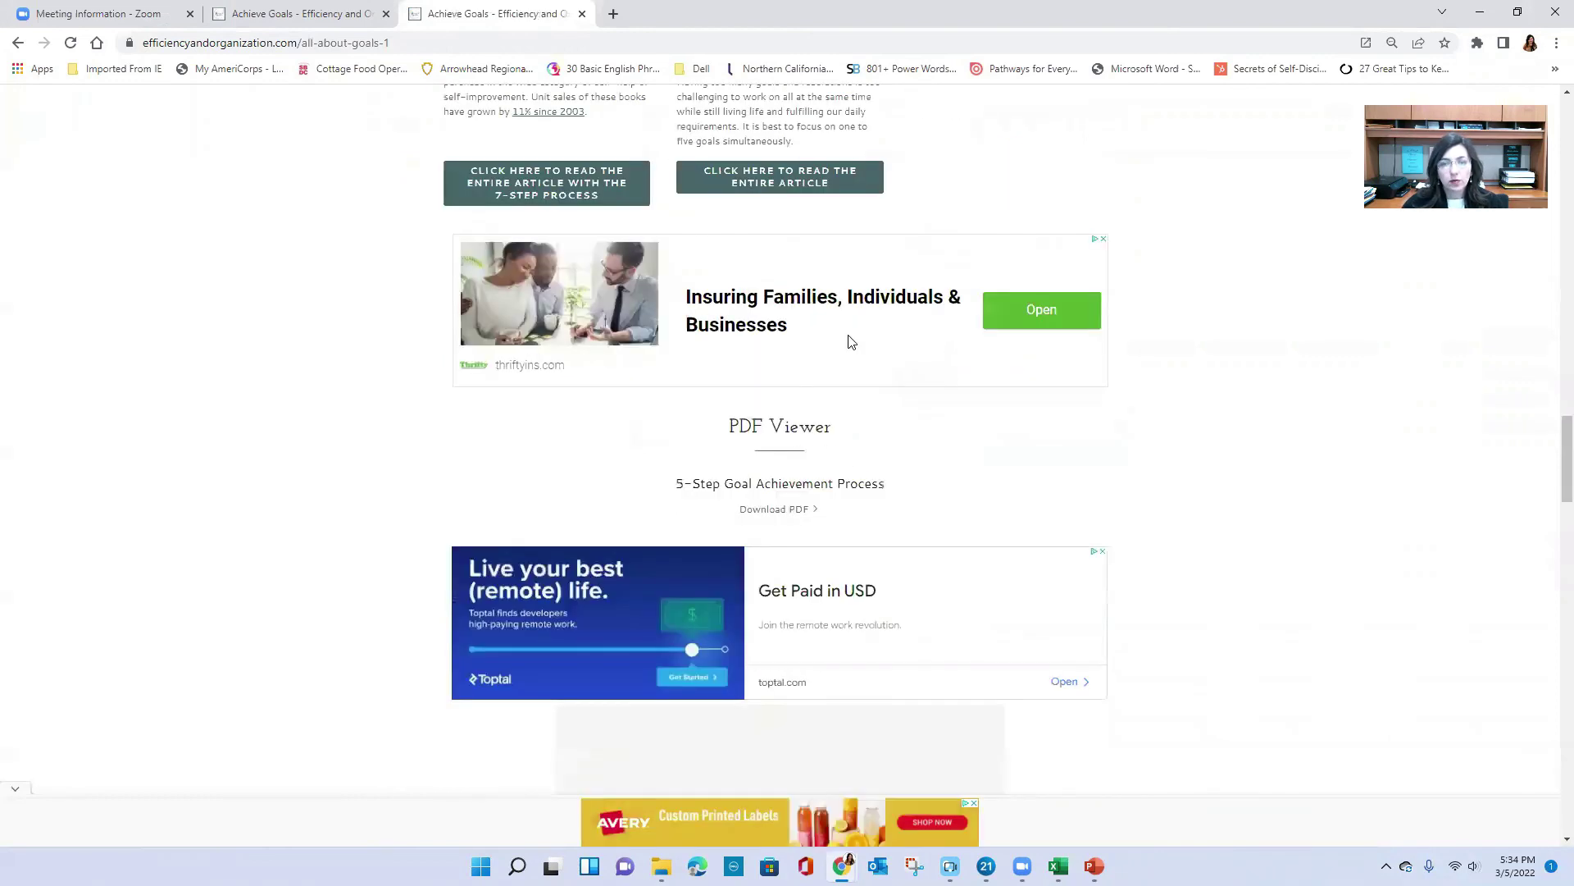
pyautogui.scroll(-4, 850, 341)
pyautogui.scroll(1, 848, 336)
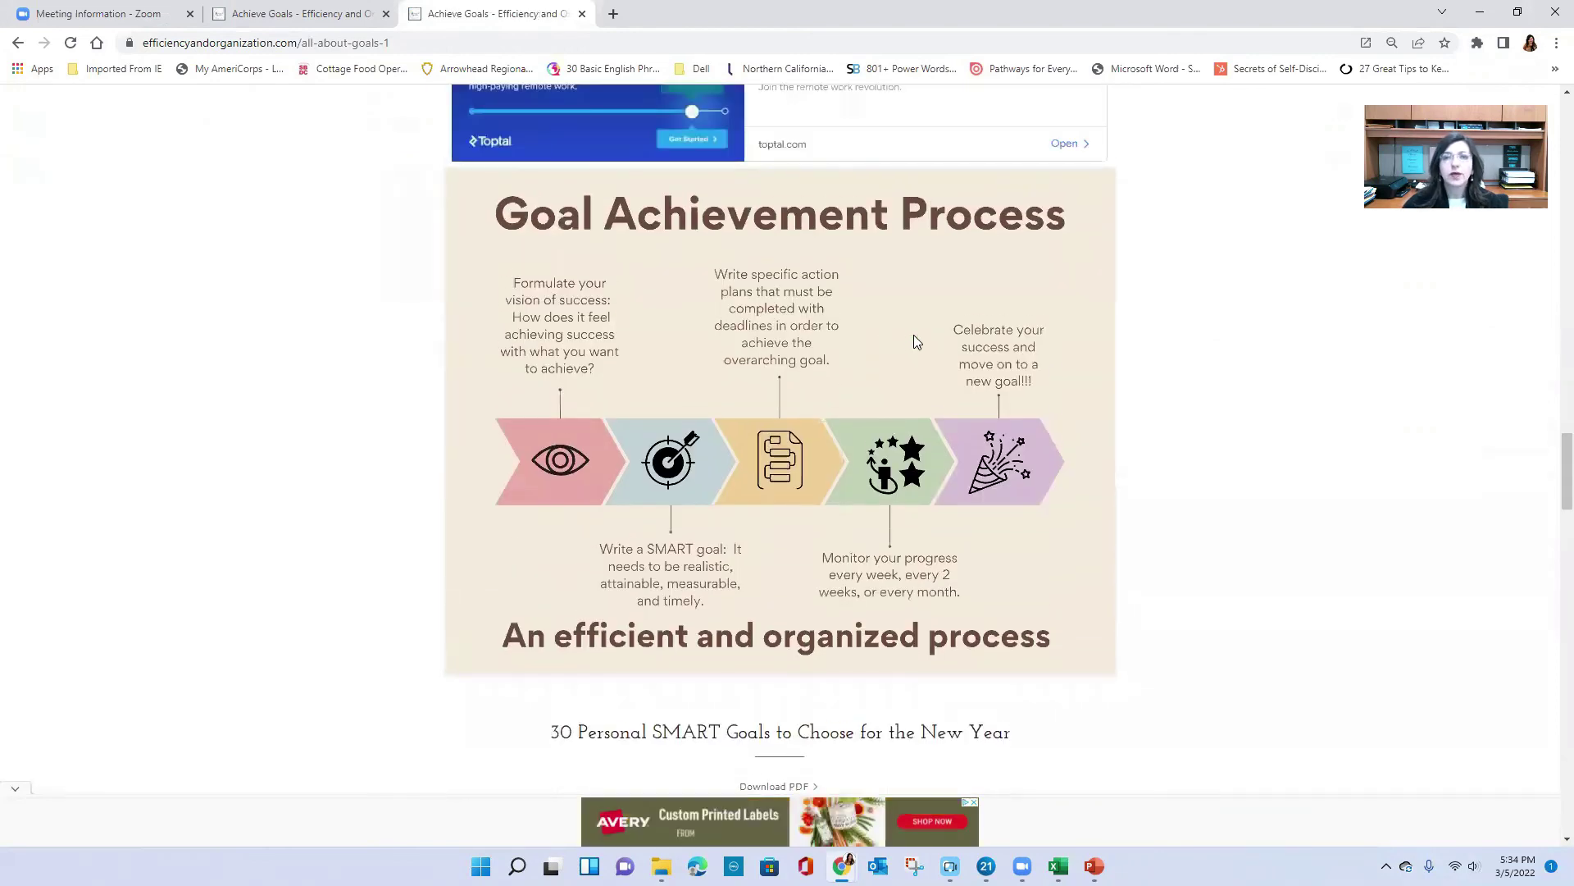